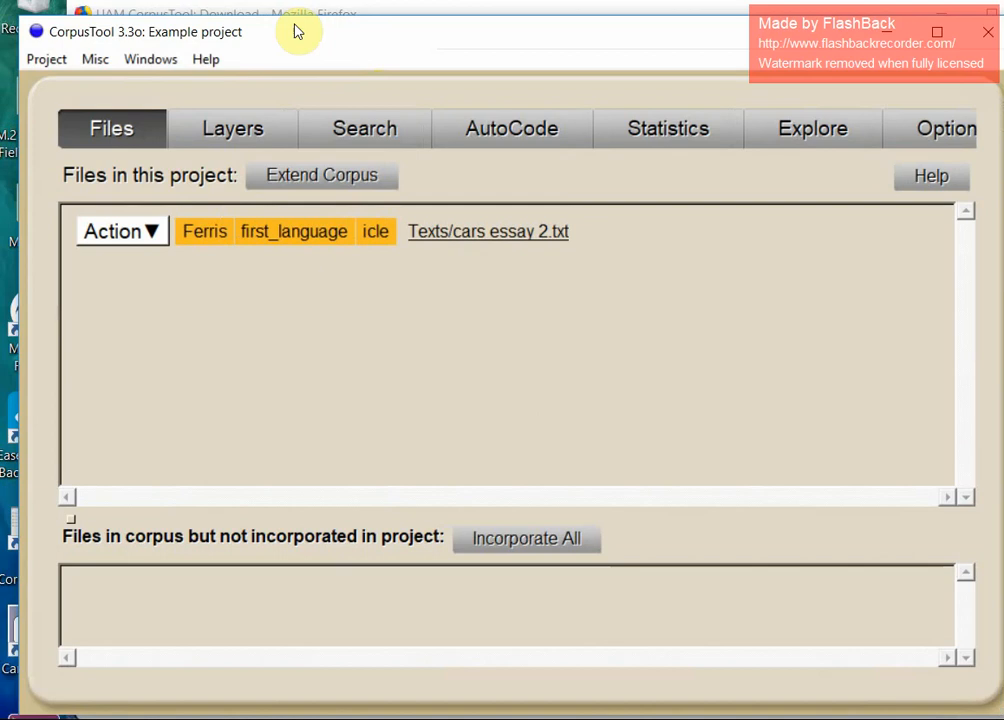
Show the highlighted Word copy of cars essay 2 over the project window, and put it aside again
{"action": "left_click_drag", "start_coordinate": [294, 22], "coordinate": [285, 18]}
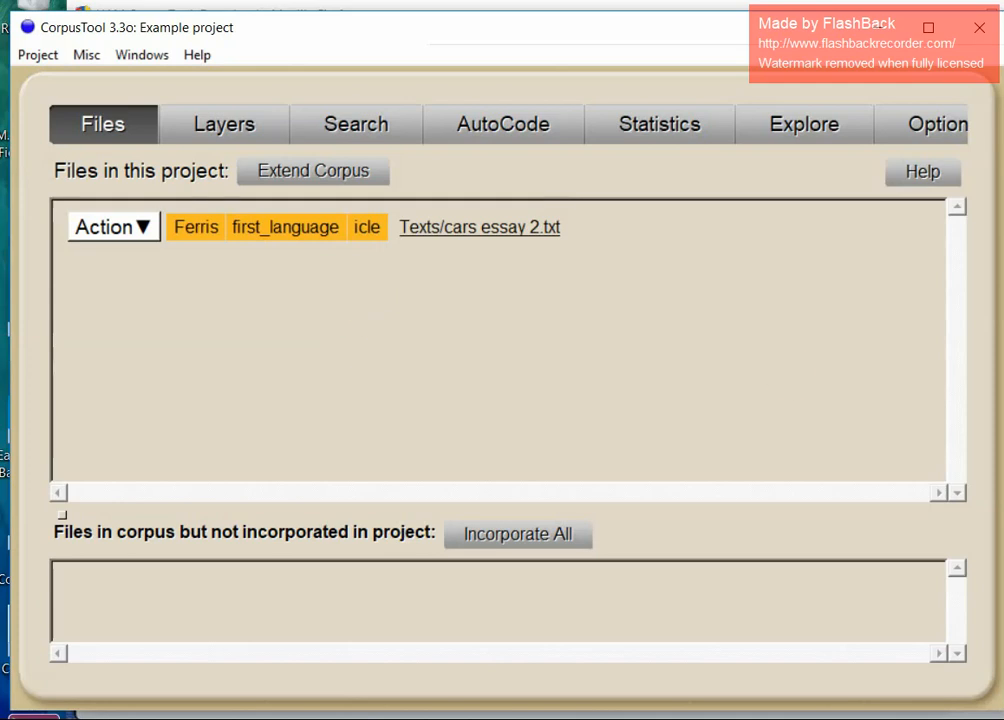
{"action": "left_click_drag", "start_coordinate": [1003, 440], "coordinate": [590, 50]}
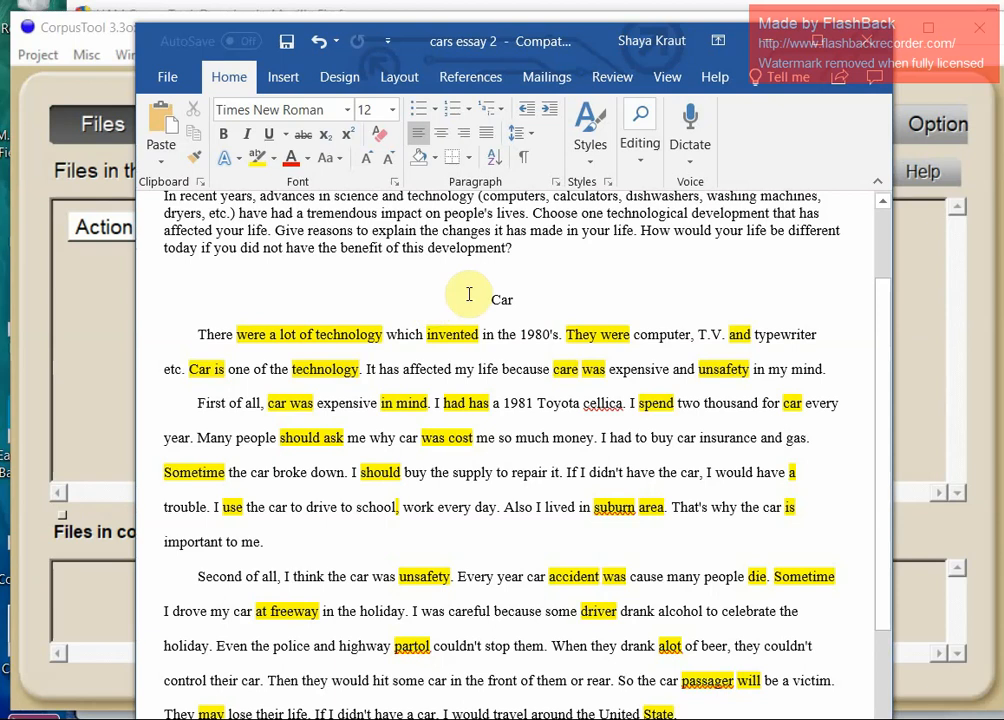
{"action": "left_click_drag", "start_coordinate": [587, 46], "coordinate": [1003, 30]}
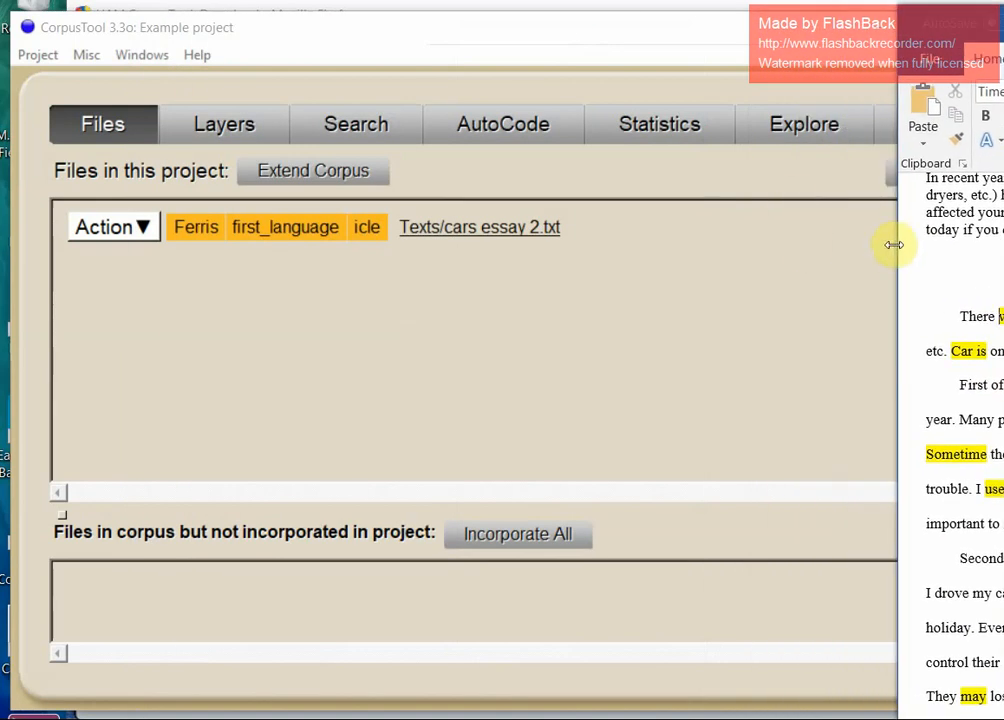
{"action": "left_click_drag", "start_coordinate": [893, 245], "coordinate": [995, 240]}
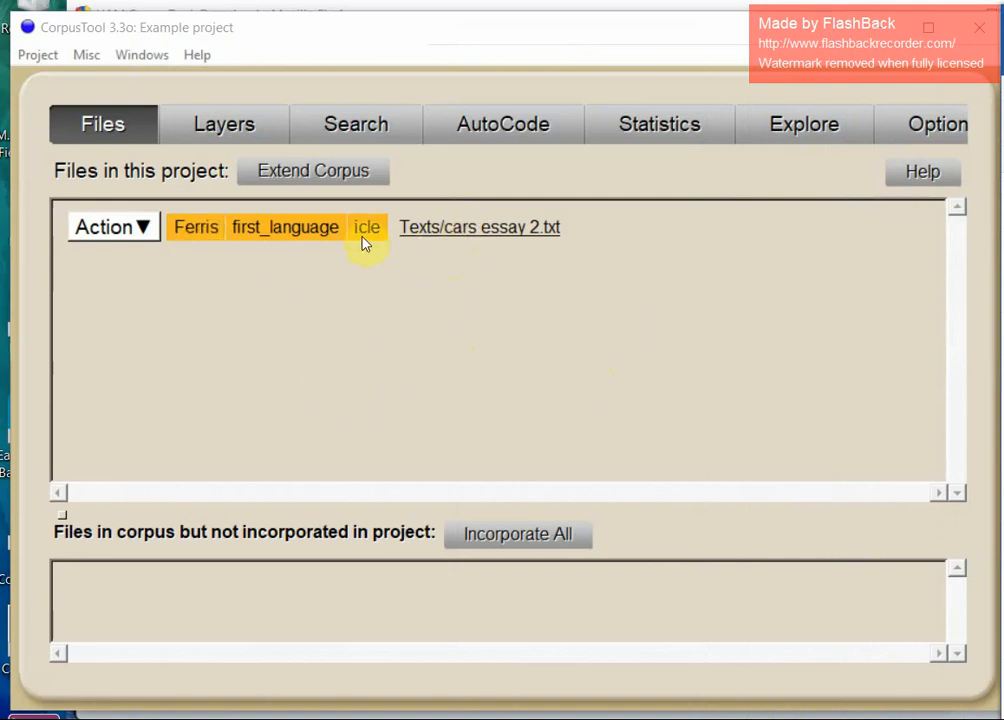
View the essay text of cars essay 2.txt in the Ferris layer's annotation window, and close that window
{"action": "left_click", "coordinate": [186, 236]}
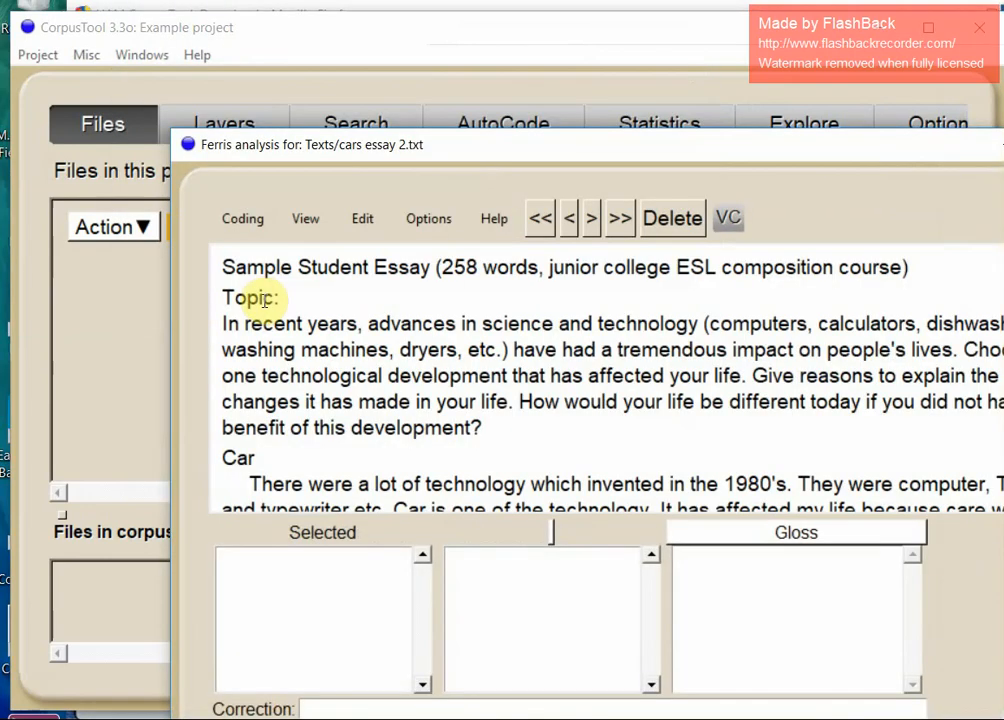
{"action": "left_click_drag", "start_coordinate": [521, 140], "coordinate": [399, 40]}
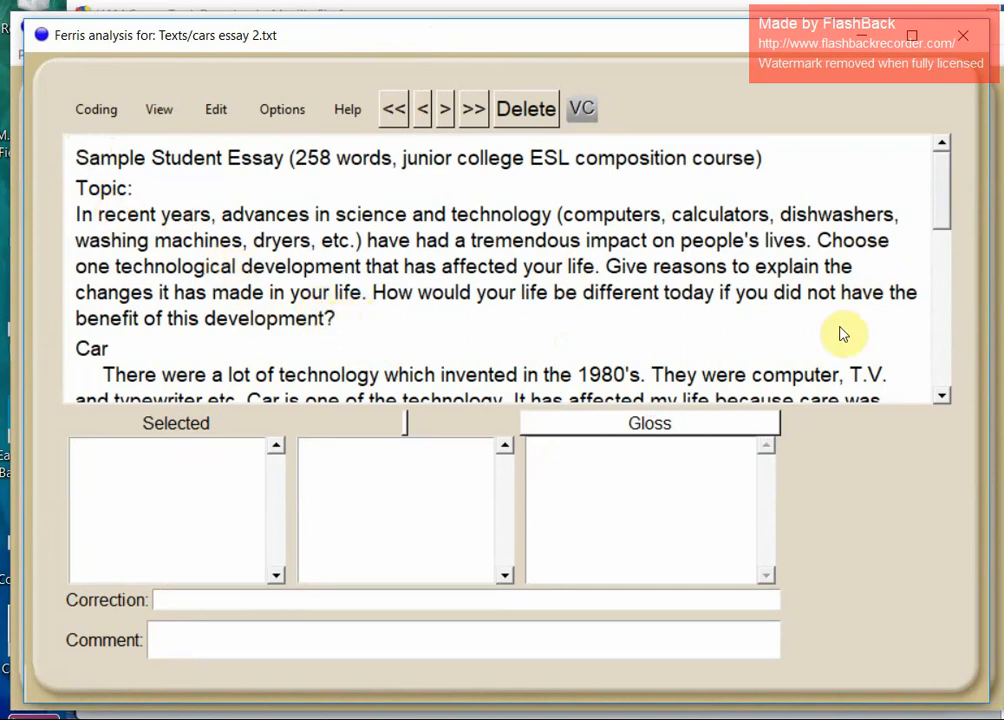
{"action": "left_click_drag", "start_coordinate": [942, 216], "coordinate": [952, 253]}
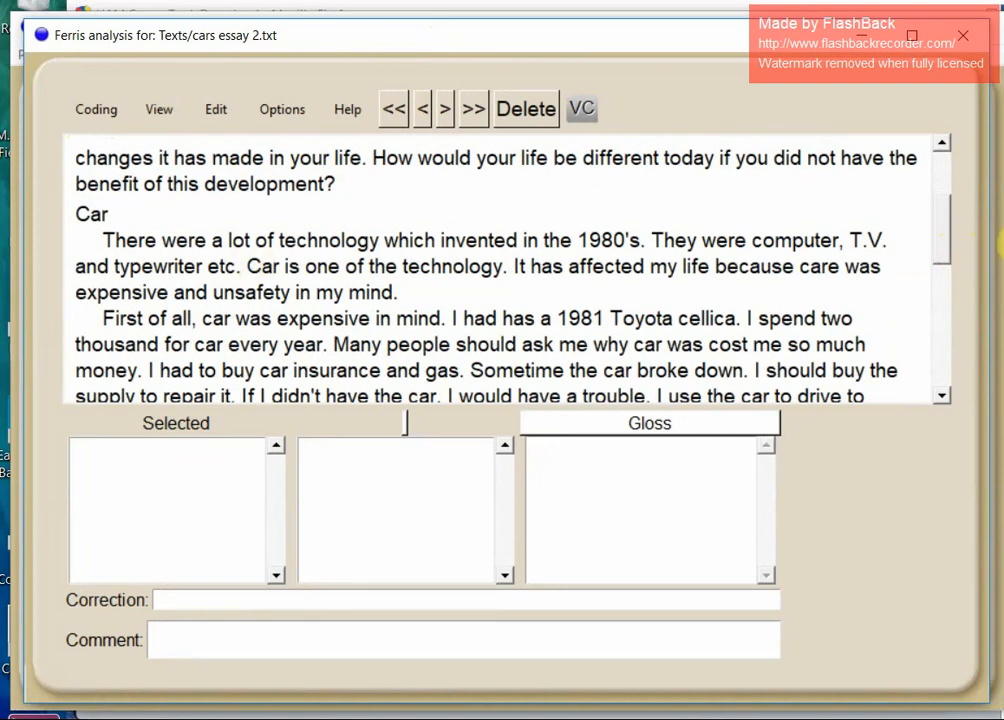
{"action": "left_click_drag", "start_coordinate": [943, 240], "coordinate": [930, 206]}
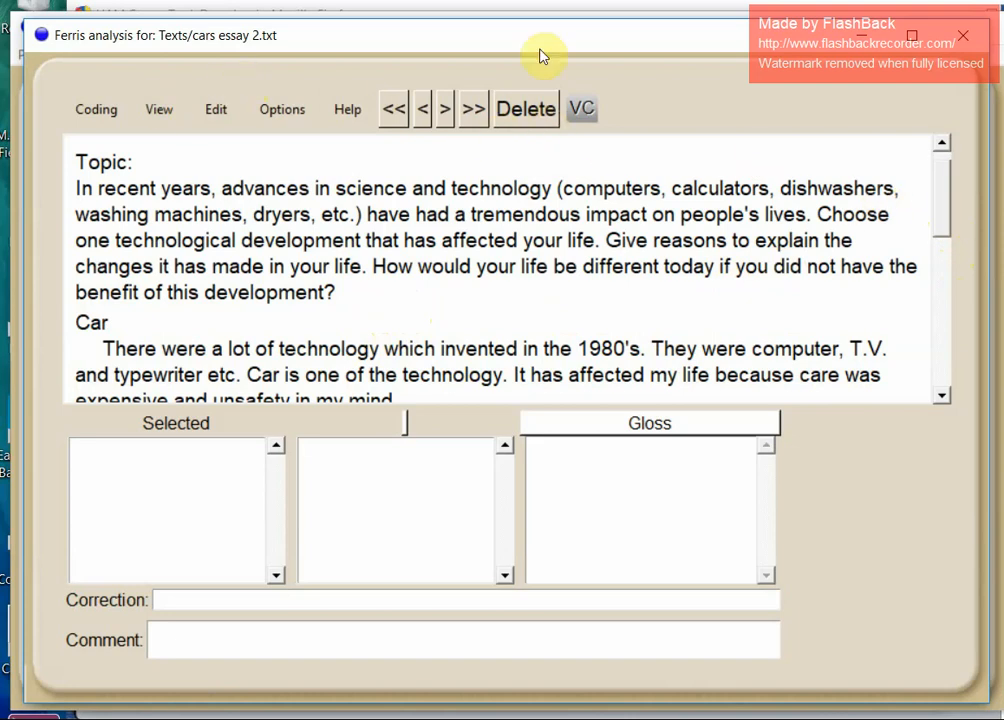
{"action": "left_click", "coordinate": [965, 44]}
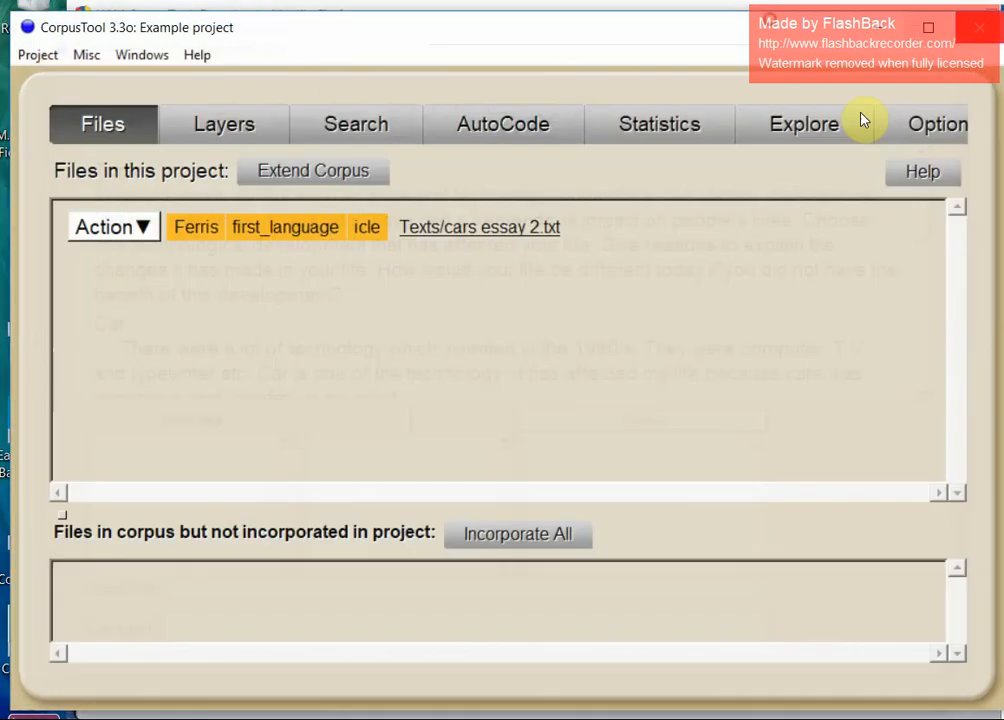
Code cars essay 2.txt as chinese in the first_language layer and save the annotations
{"action": "left_click", "coordinate": [297, 237]}
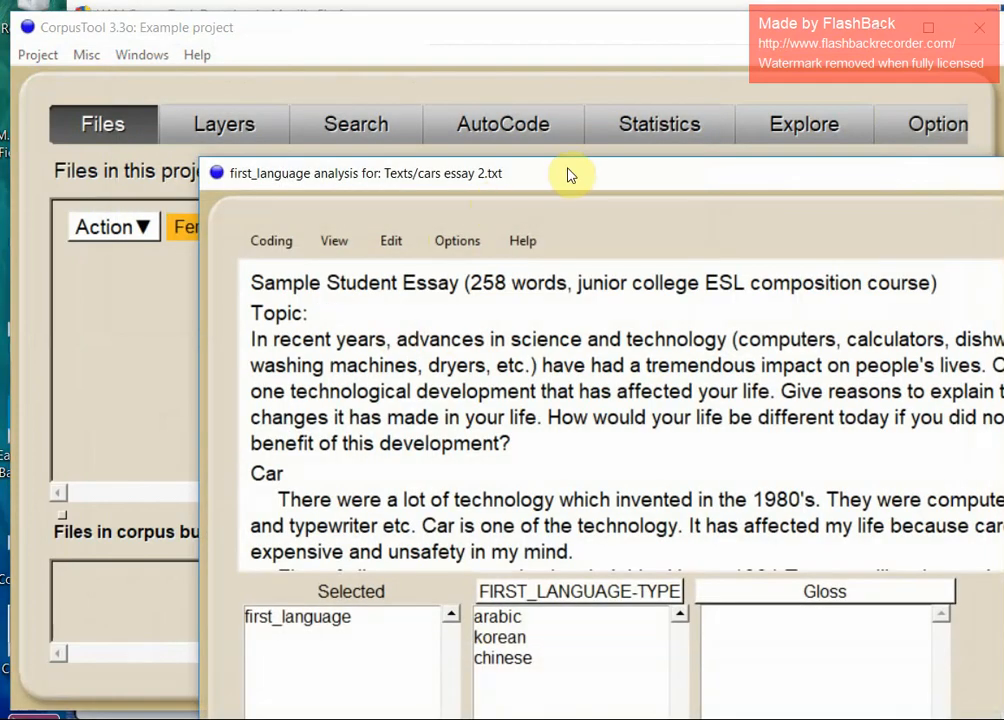
{"action": "left_click_drag", "start_coordinate": [567, 175], "coordinate": [392, 38]}
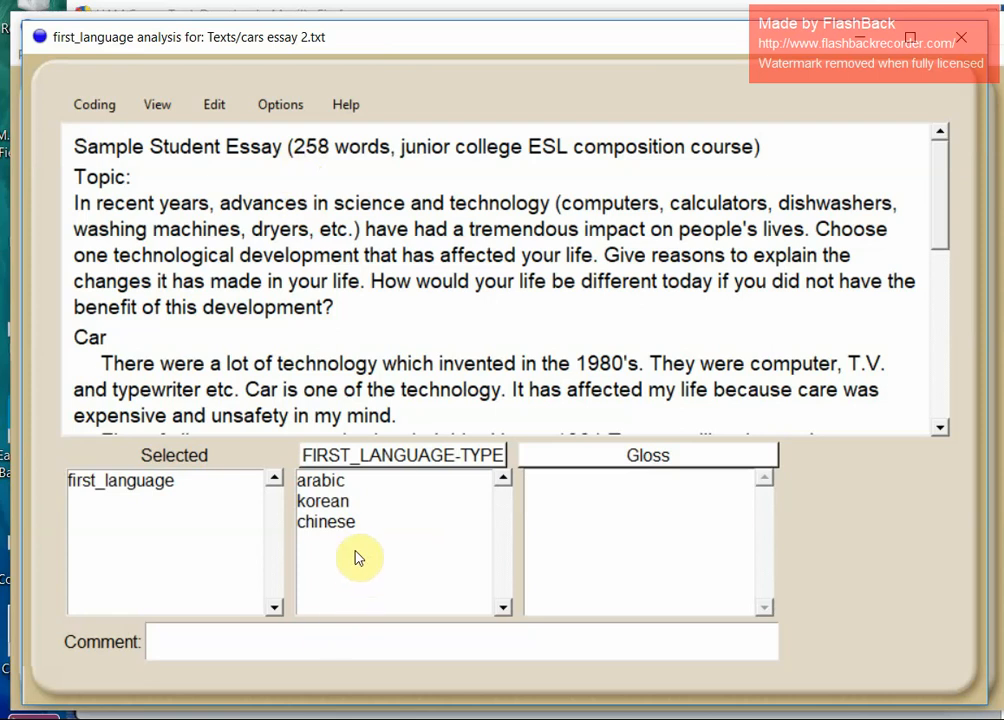
{"action": "left_click", "coordinate": [335, 526]}
{"action": "double_click", "coordinate": [338, 524]}
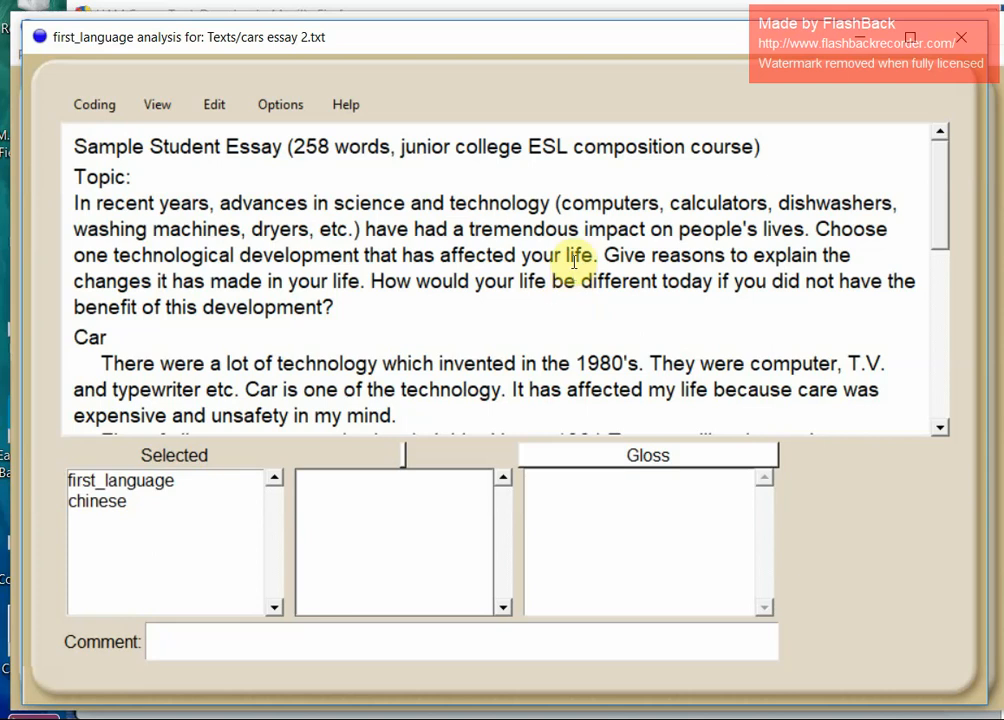
{"action": "key", "text": "alt+F4"}
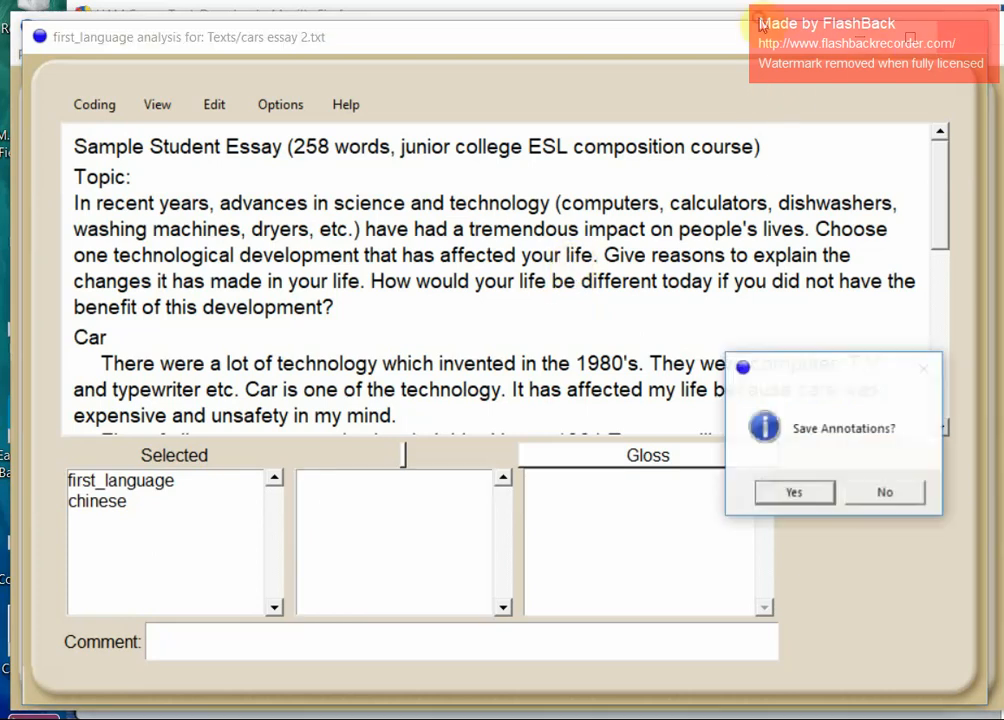
{"action": "left_click", "coordinate": [795, 493]}
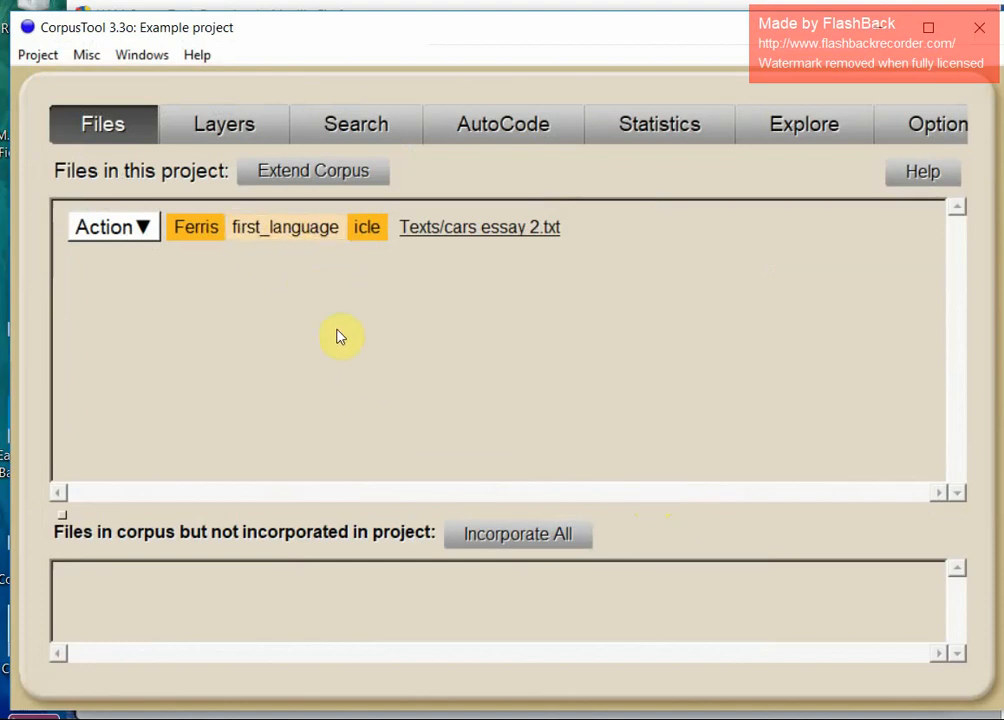
Open the Ferris analysis of cars essay 2.txt at the paragraph under the title "Car"
{"action": "left_click", "coordinate": [189, 231]}
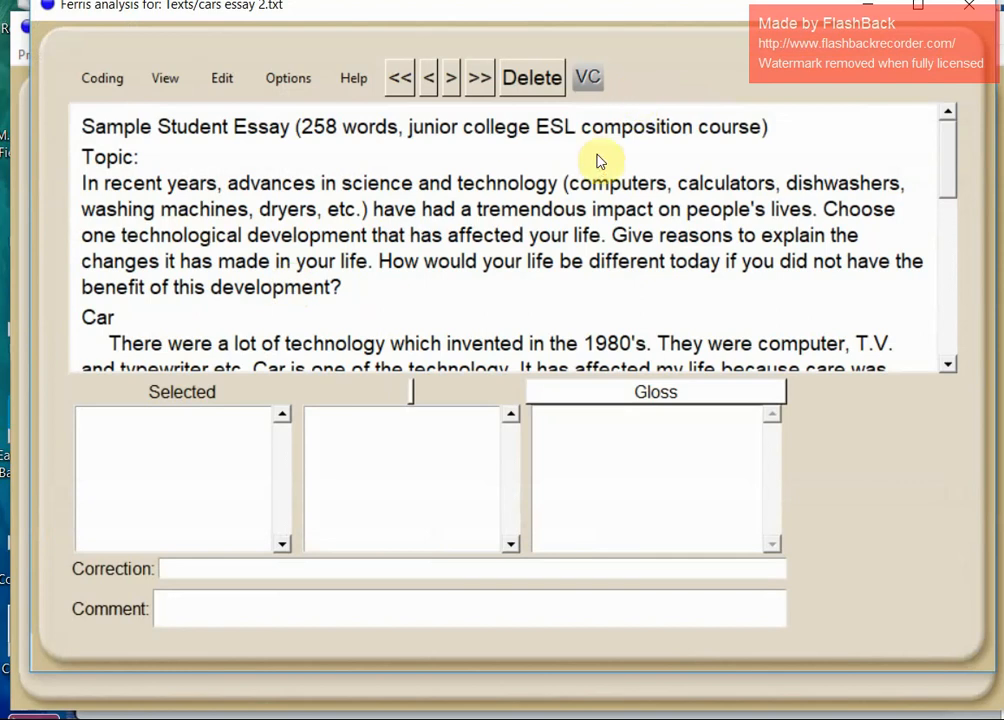
{"action": "left_click_drag", "start_coordinate": [616, 18], "coordinate": [620, 29]}
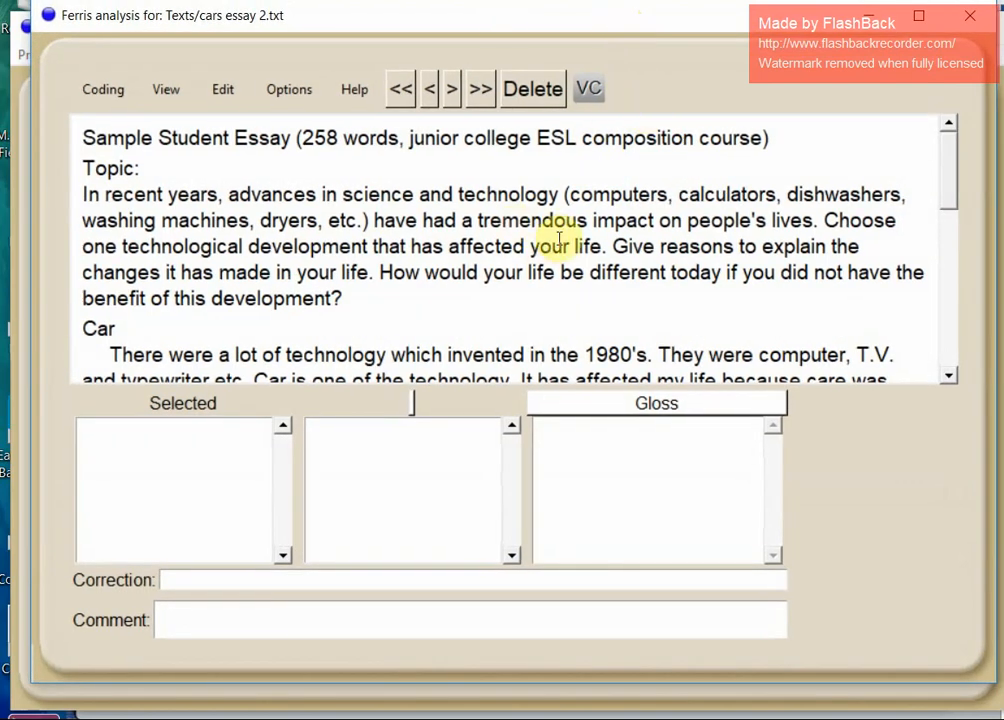
{"action": "left_click_drag", "start_coordinate": [958, 188], "coordinate": [955, 228]}
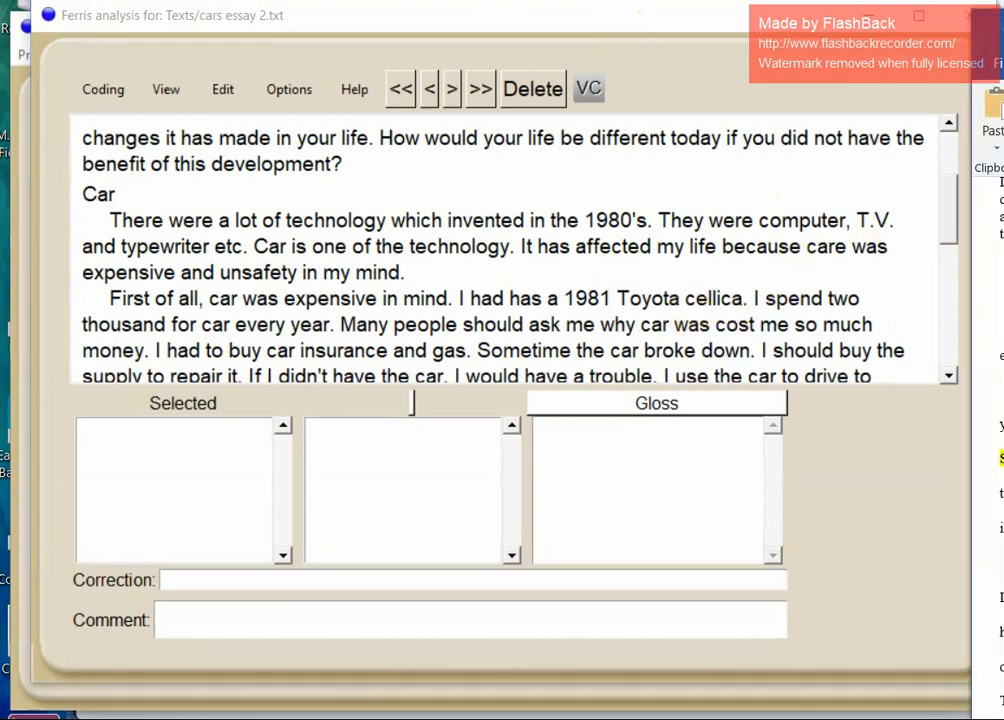
Examine the highlighted errors in the essay's first sentences in the Word copy, and put the document aside
{"action": "left_click_drag", "start_coordinate": [1003, 43], "coordinate": [624, 51]}
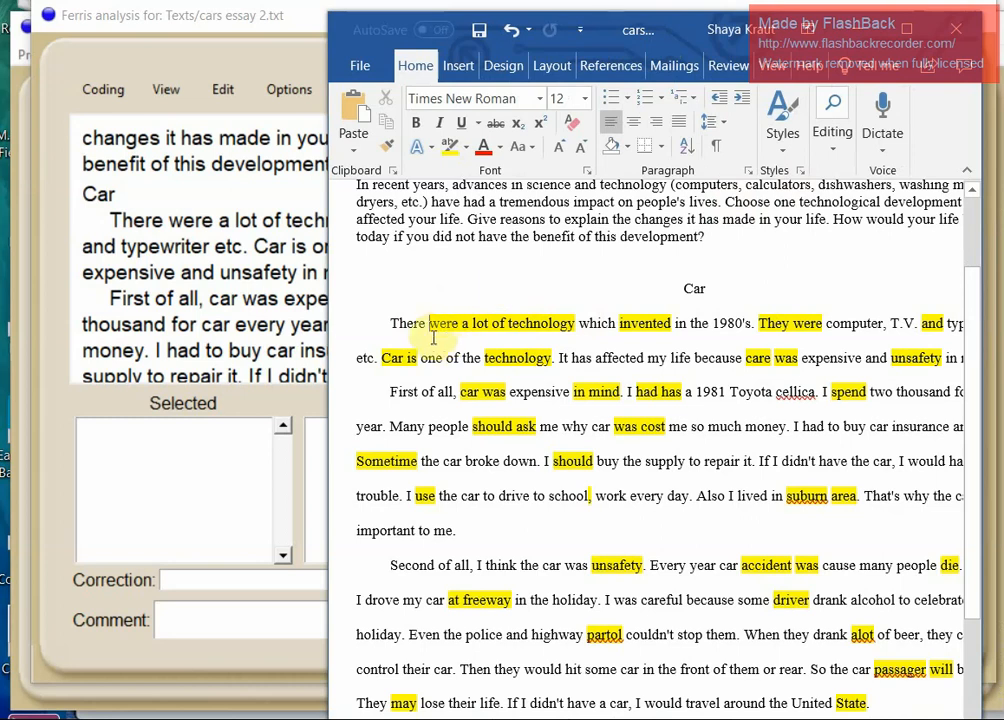
{"action": "left_click_drag", "start_coordinate": [441, 341], "coordinate": [548, 324]}
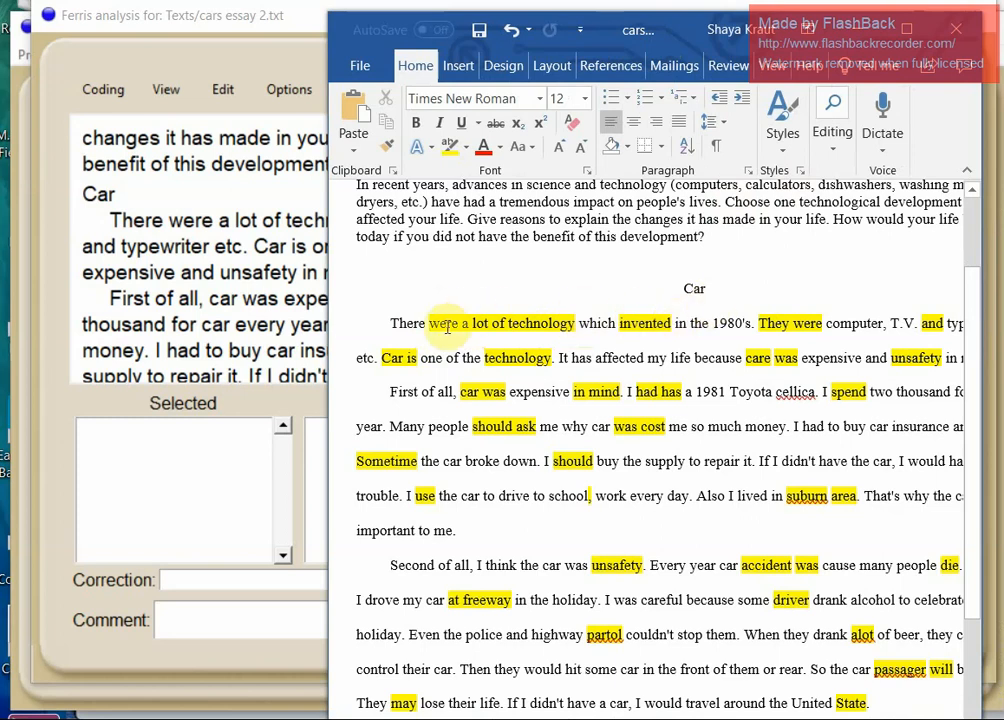
{"action": "double_click", "coordinate": [443, 323]}
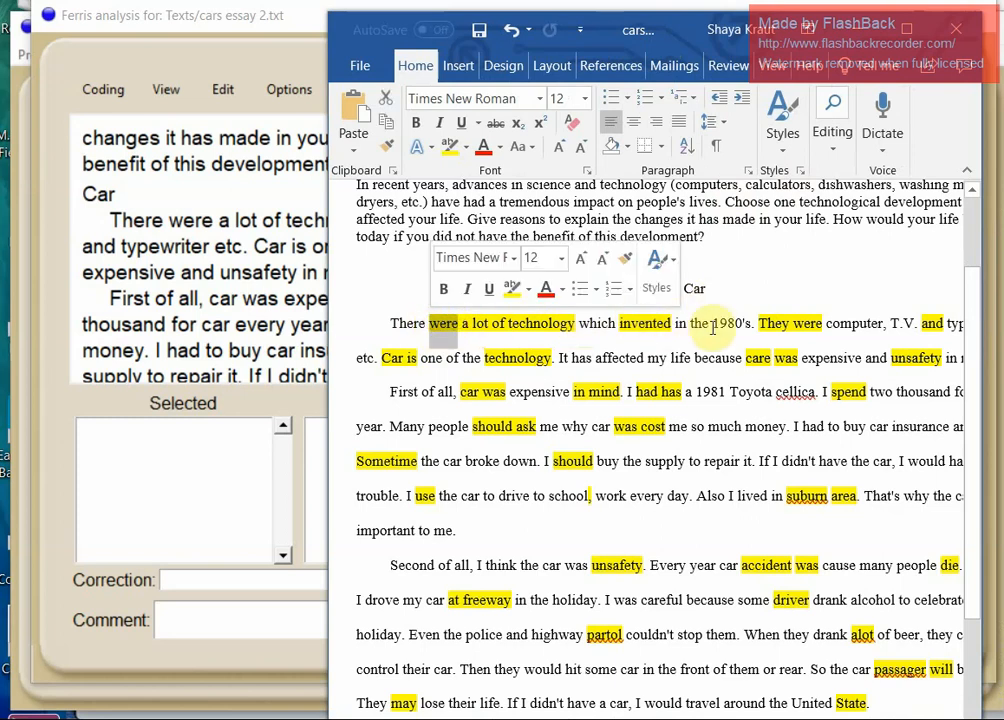
{"action": "double_click", "coordinate": [810, 322]}
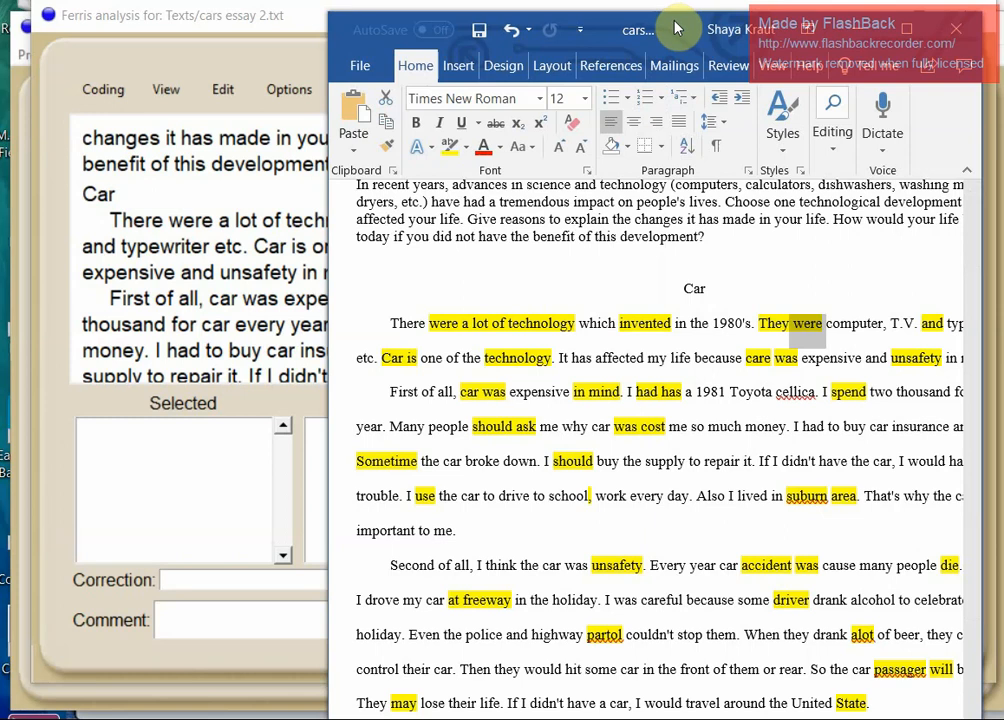
{"action": "left_click_drag", "start_coordinate": [672, 27], "coordinate": [1003, 2]}
Mark "technology" in the essay's first sentence as noun_ending_errors with the correction "technologies", and save the codings
{"action": "left_click", "coordinate": [238, 190]}
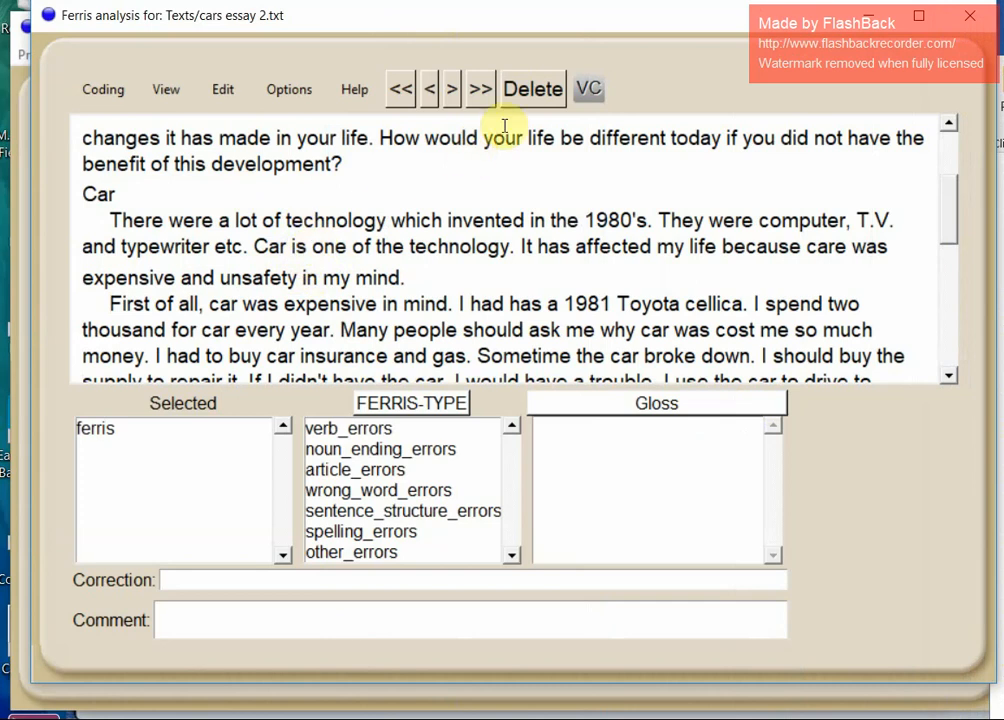
{"action": "left_click", "coordinate": [428, 88]}
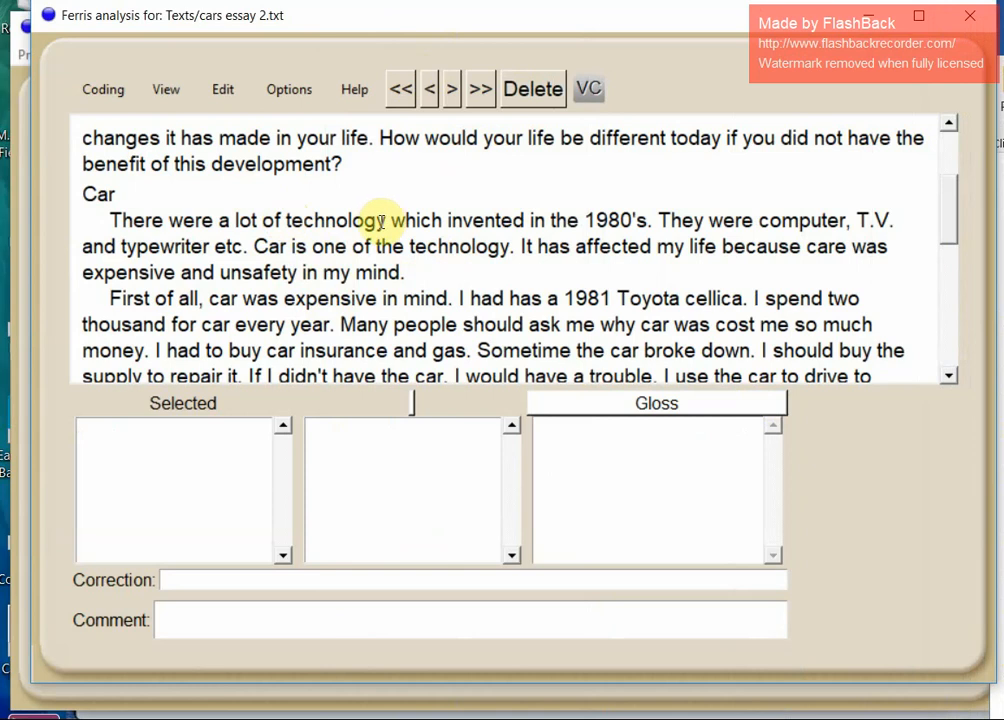
{"action": "left_click_drag", "start_coordinate": [385, 221], "coordinate": [292, 221]}
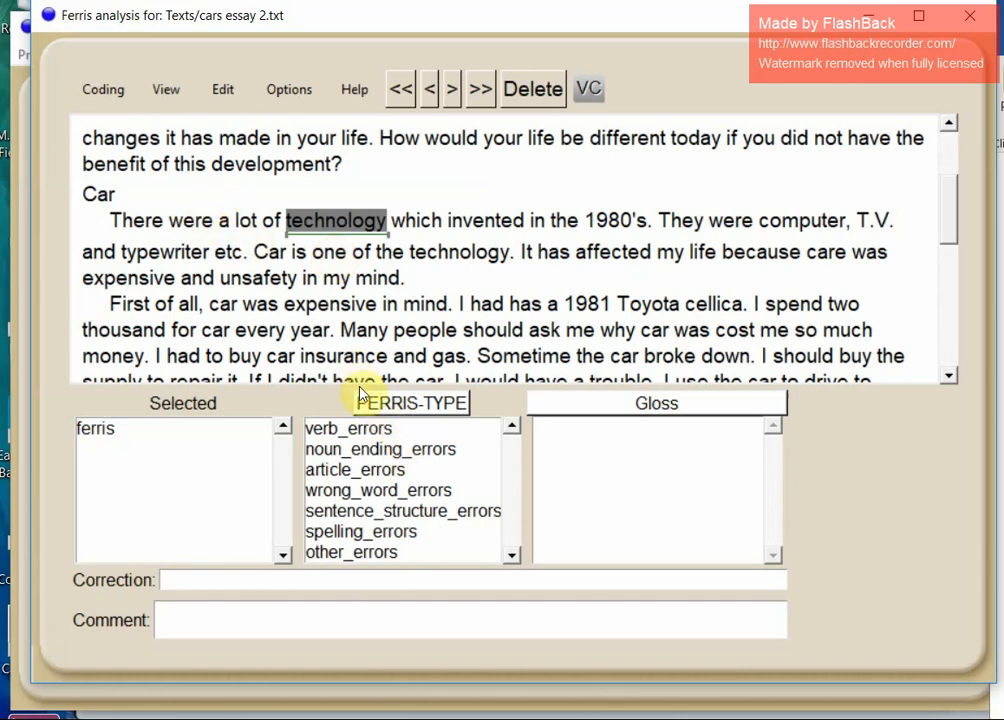
{"action": "left_click", "coordinate": [375, 452]}
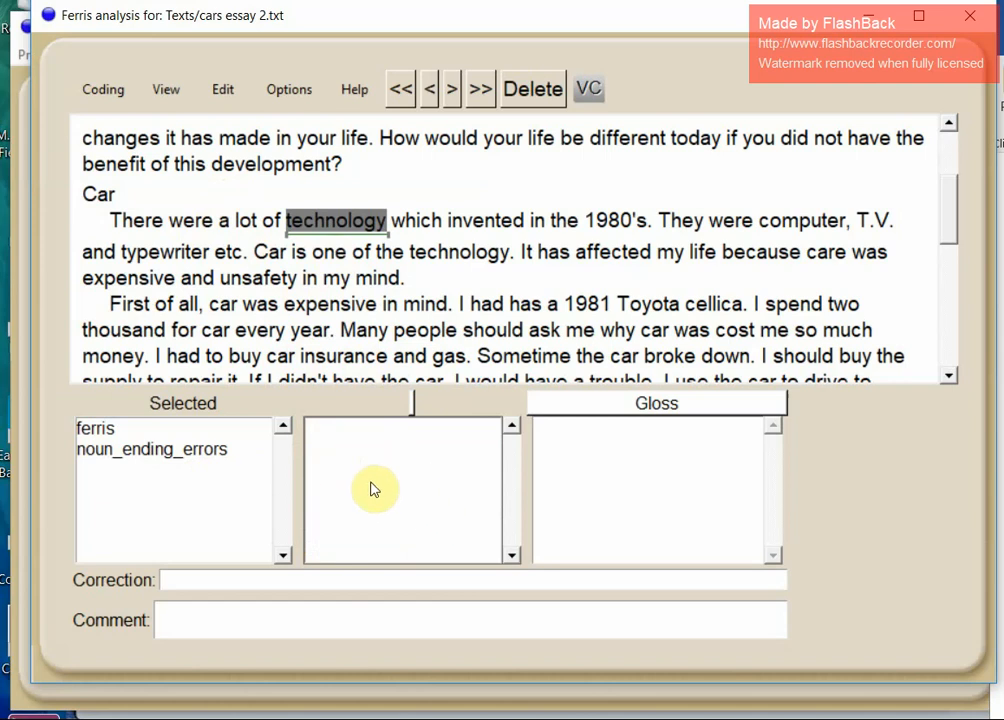
{"action": "left_click", "coordinate": [349, 581]}
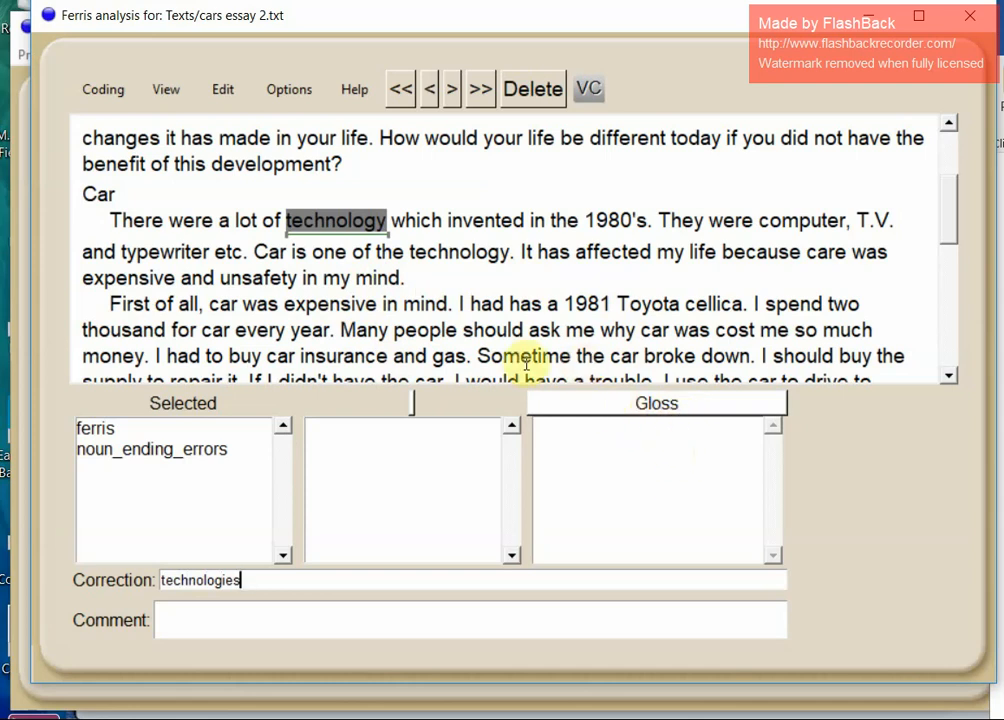
{"action": "left_click", "coordinate": [104, 91]}
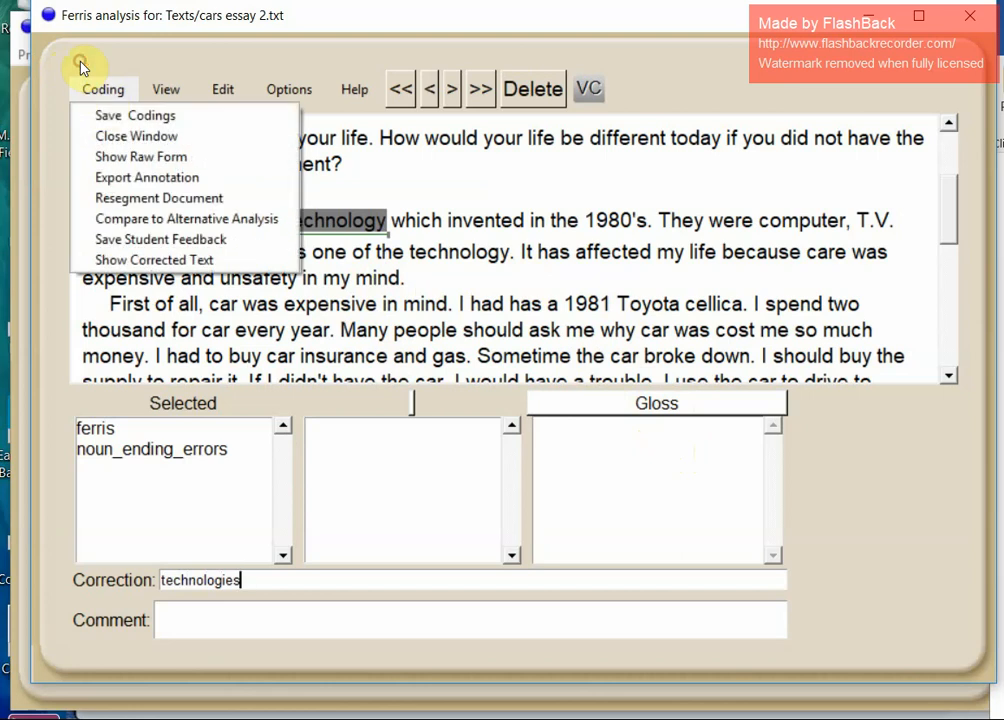
{"action": "left_click", "coordinate": [104, 118]}
Return to the project window and open the Ferris layer's coding scheme for editing
{"action": "left_click_drag", "start_coordinate": [251, 27], "coordinate": [243, 483]}
{"action": "left_click", "coordinate": [210, 120]}
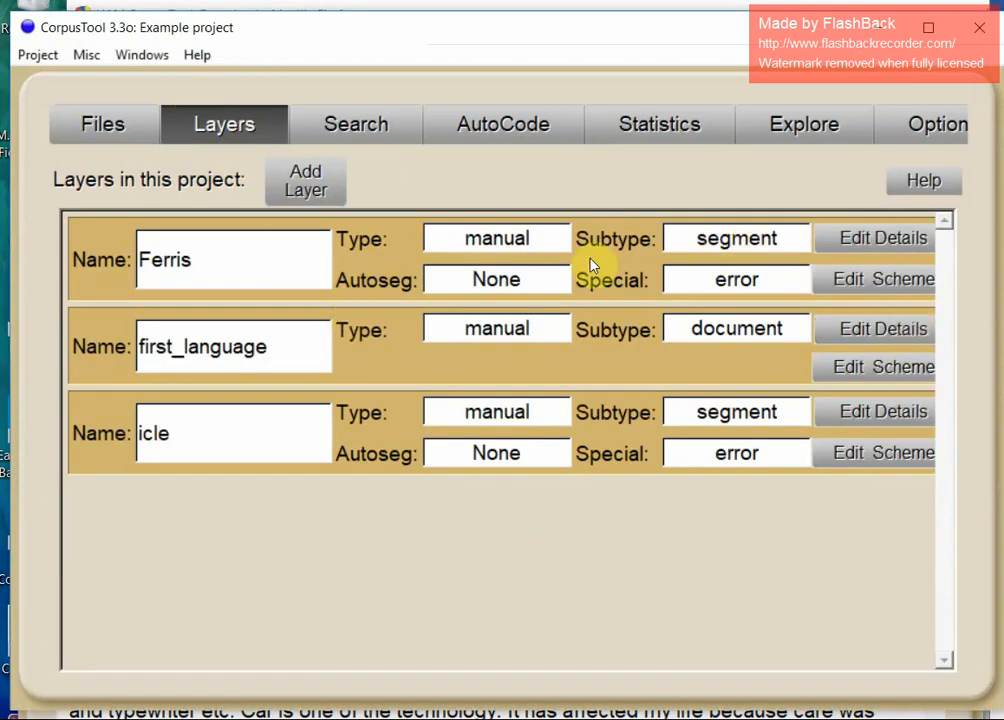
{"action": "left_click", "coordinate": [843, 279]}
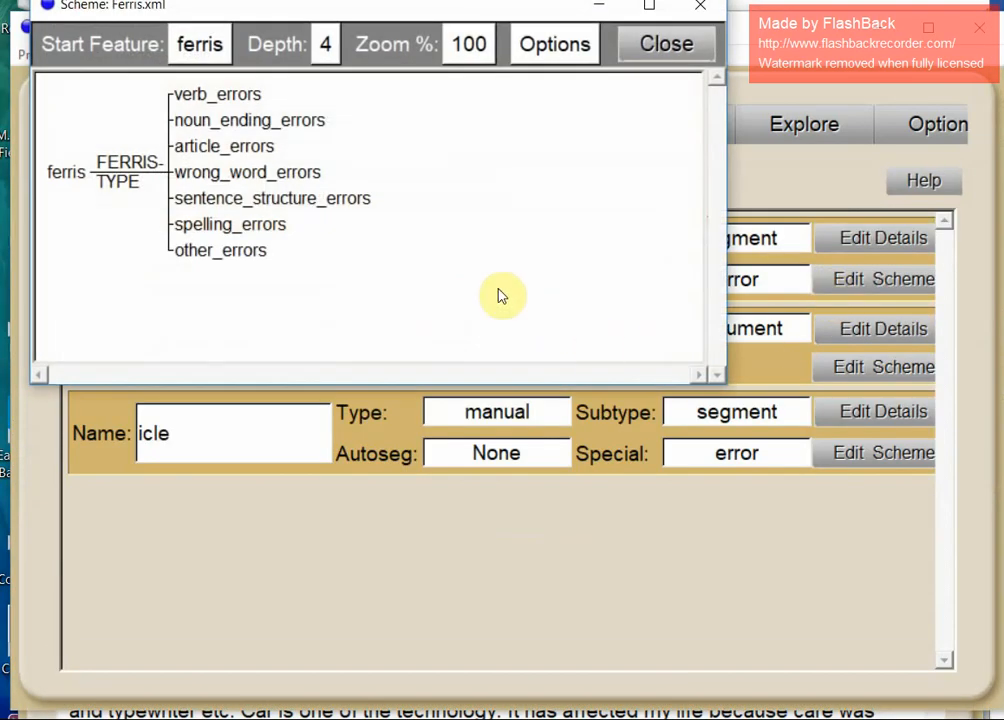
Add the gloss "All errors in verb tense or form, including relevant subject-verb agreement errors." to the verb_errors feature
{"action": "left_click", "coordinate": [241, 100]}
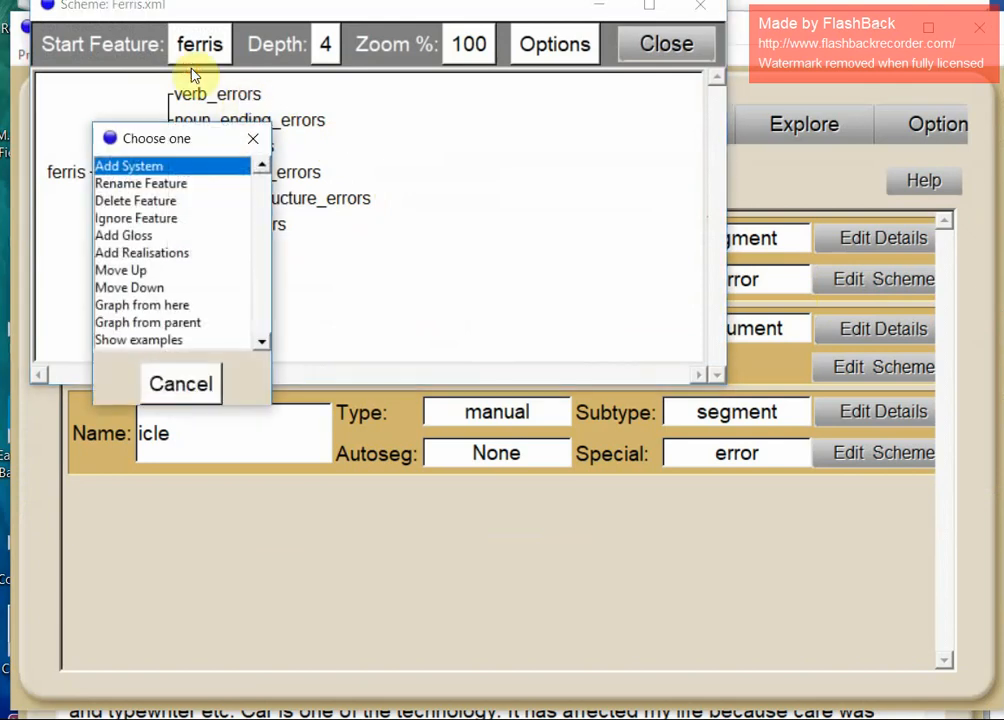
{"action": "left_click", "coordinate": [124, 244]}
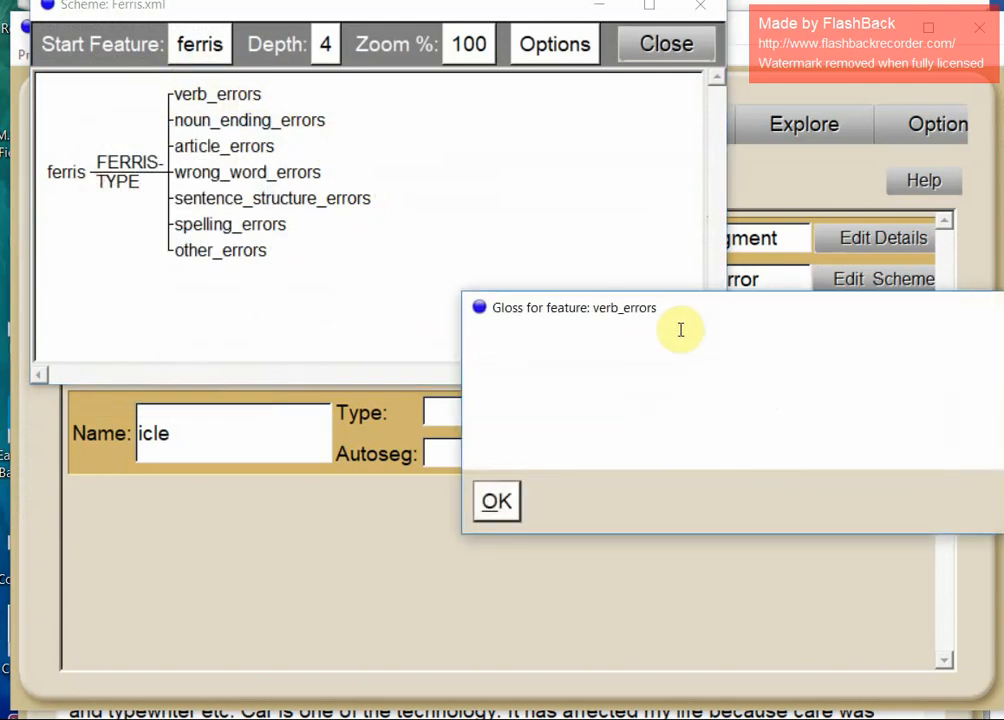
{"action": "left_click_drag", "start_coordinate": [571, 320], "coordinate": [238, 329]}
{"action": "left_click", "coordinate": [355, 383]}
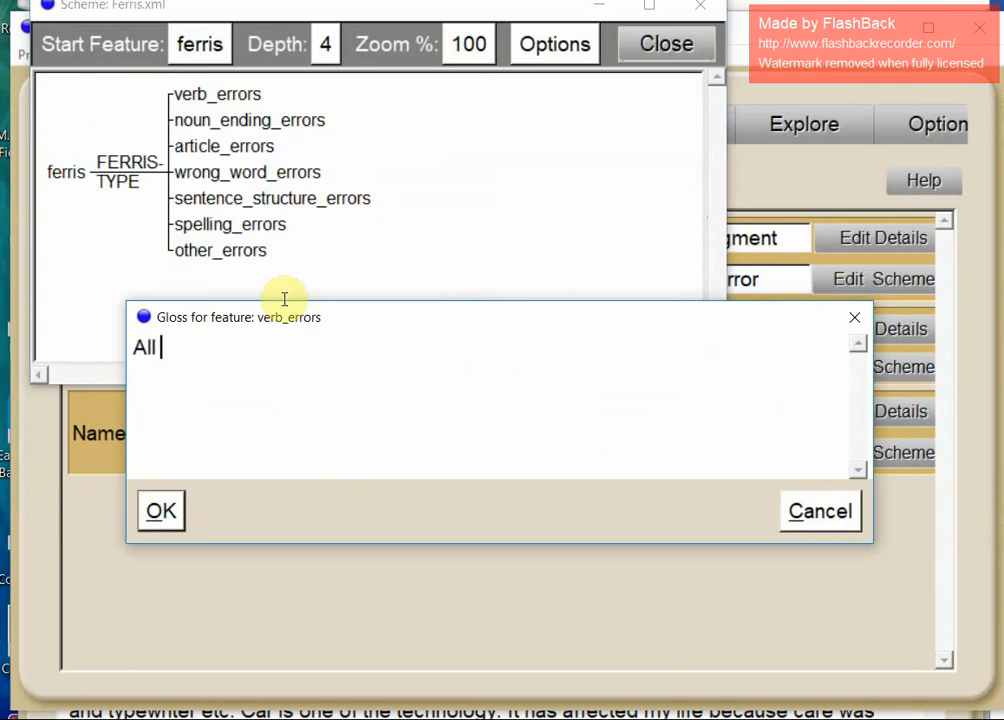
{"action": "type", "text": "All errors"}
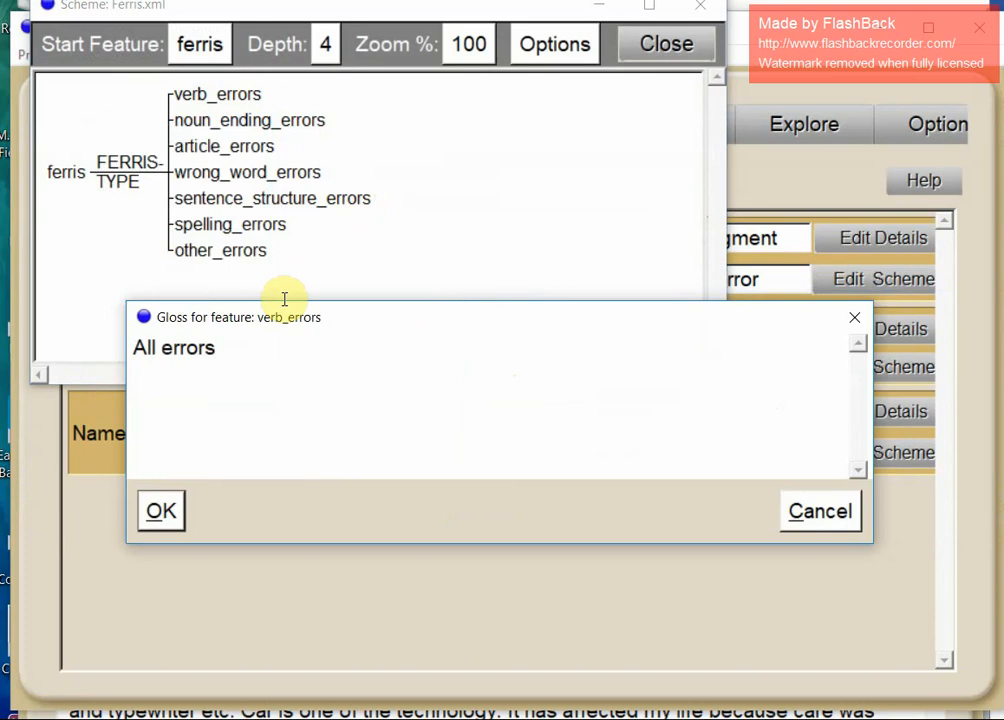
{"action": "type", "text": " in verb tesn"}
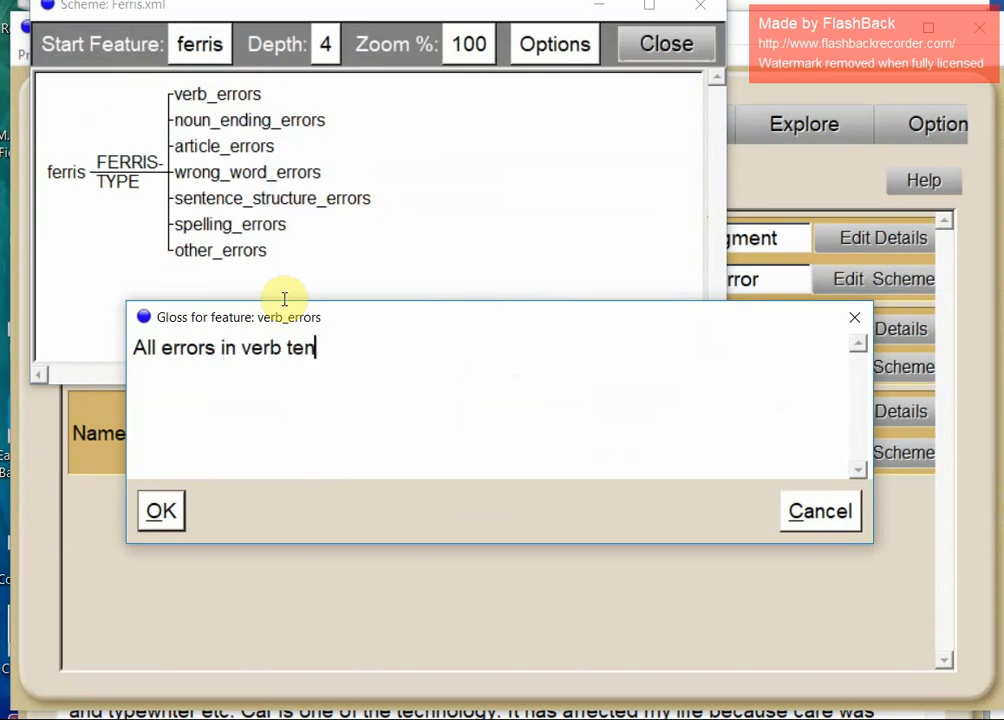
{"action": "type", "text": "se or of"}
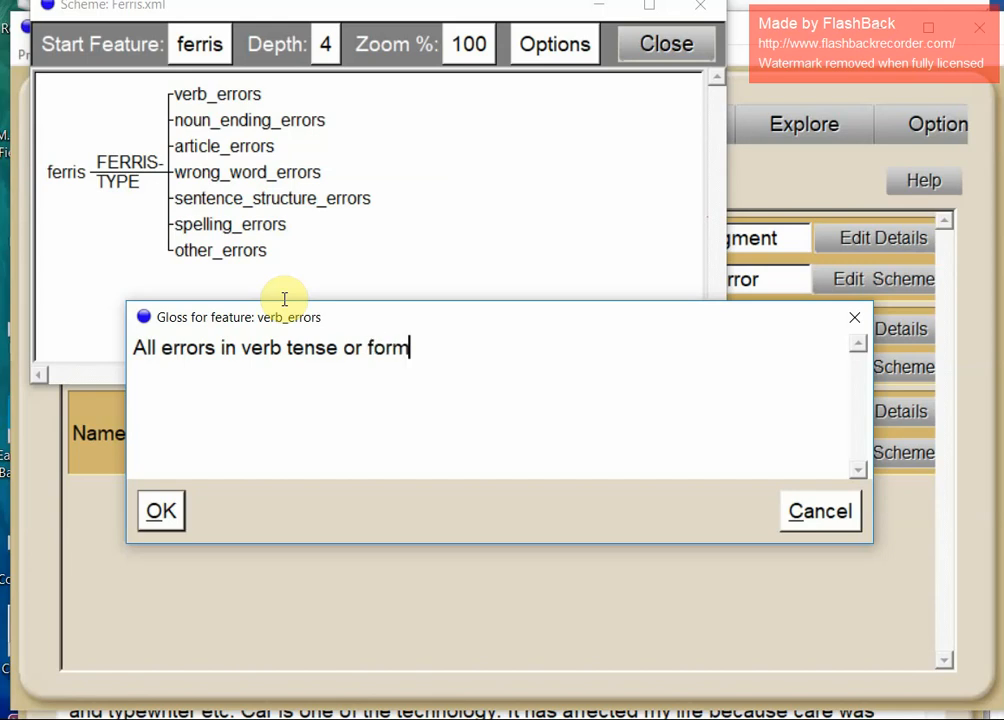
{"action": "type", "text": "rm, including releva"}
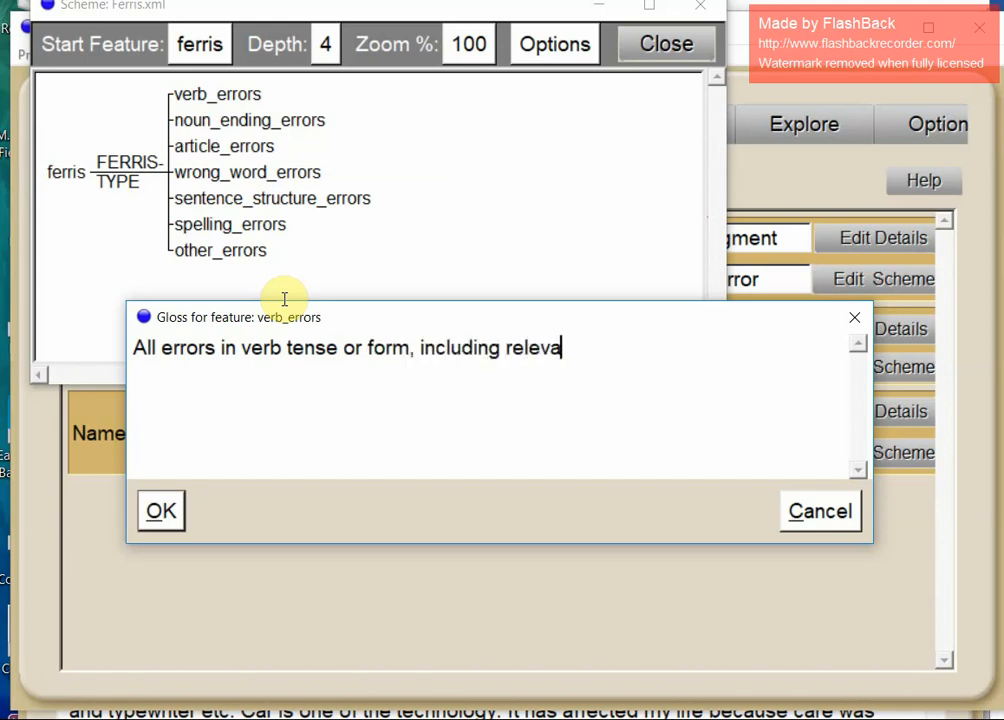
{"action": "type", "text": "nt subject"}
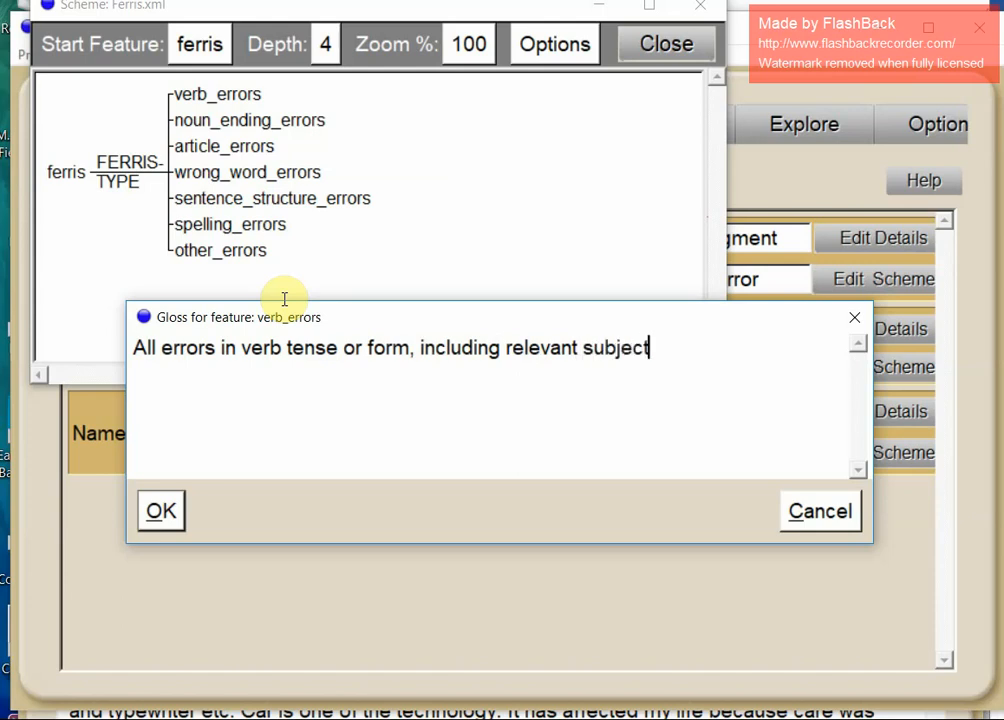
{"action": "type", "text": "-verb agreement errors."}
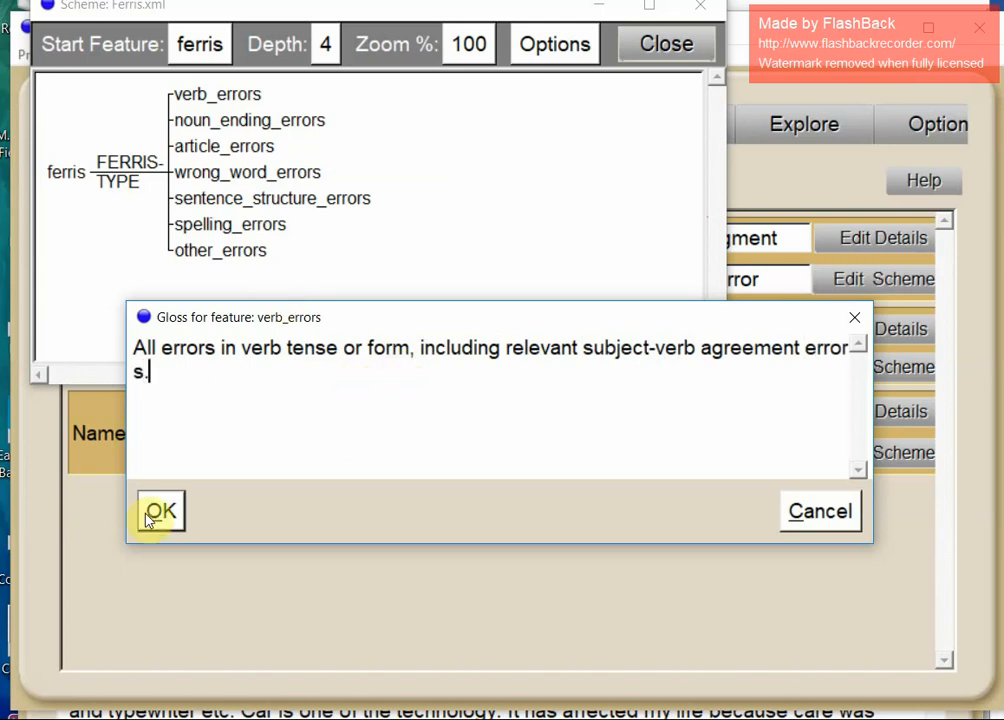
{"action": "left_click", "coordinate": [157, 511]}
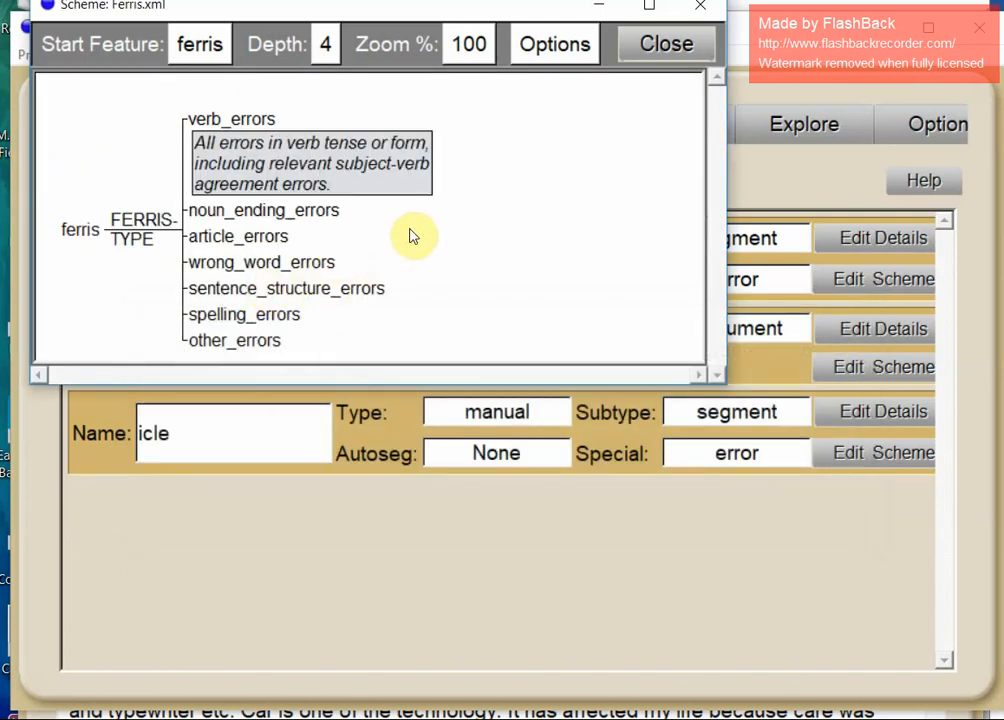
Close the scheme and reopen the Ferris analysis of cars essay 2.txt at the paragraph under the title "Car"
{"action": "left_click", "coordinate": [651, 55]}
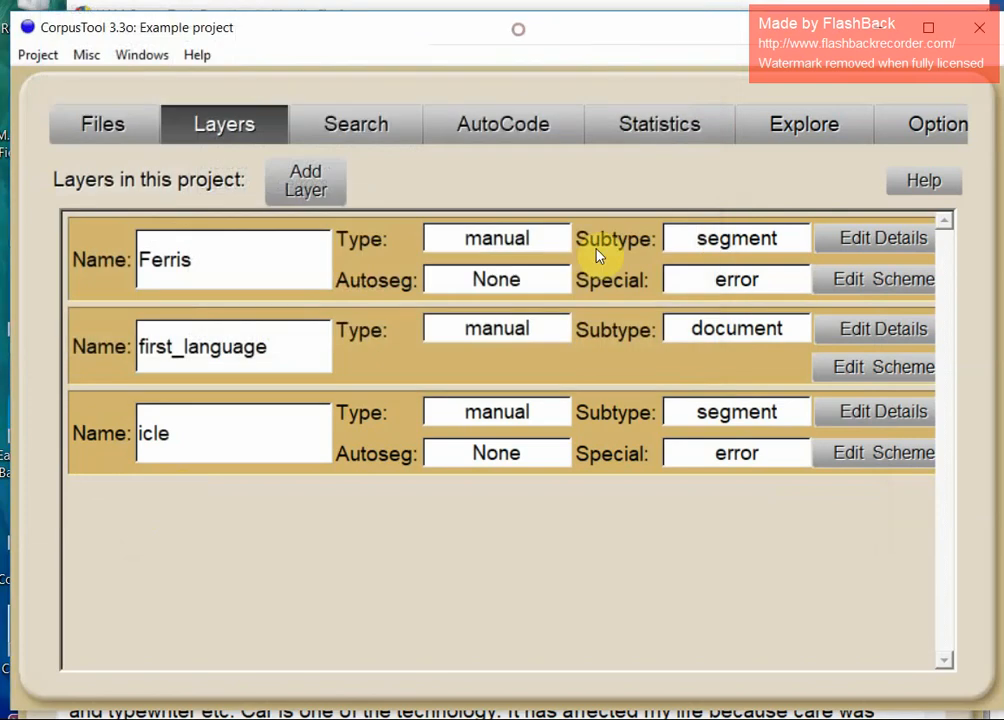
{"action": "left_click", "coordinate": [100, 124]}
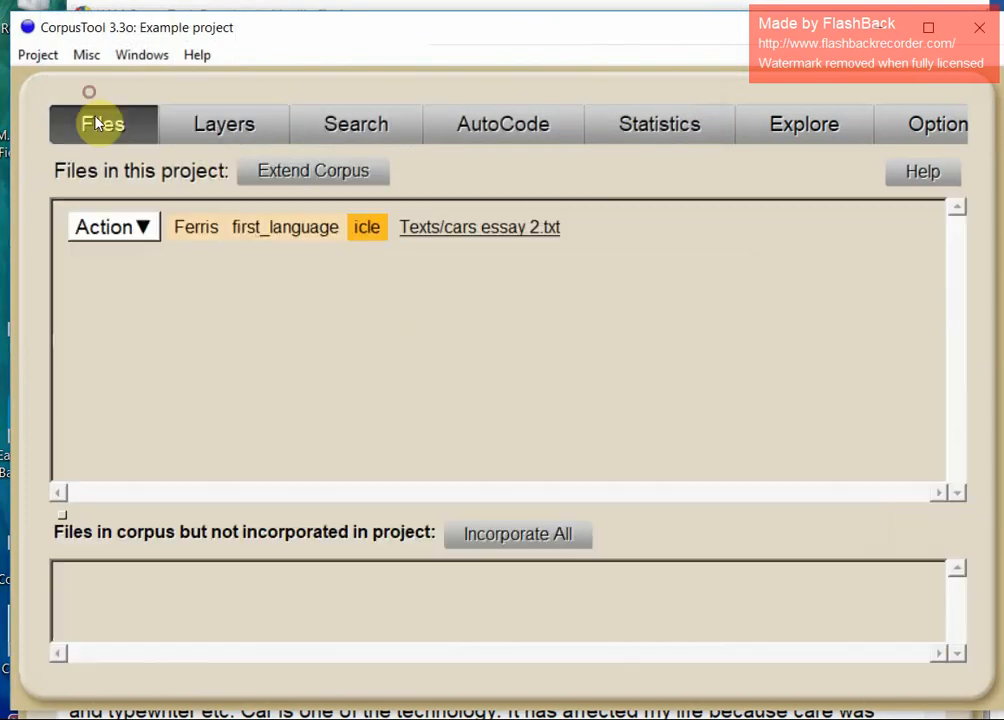
{"action": "left_click", "coordinate": [196, 229]}
{"action": "left_click_drag", "start_coordinate": [557, 481], "coordinate": [574, 56]}
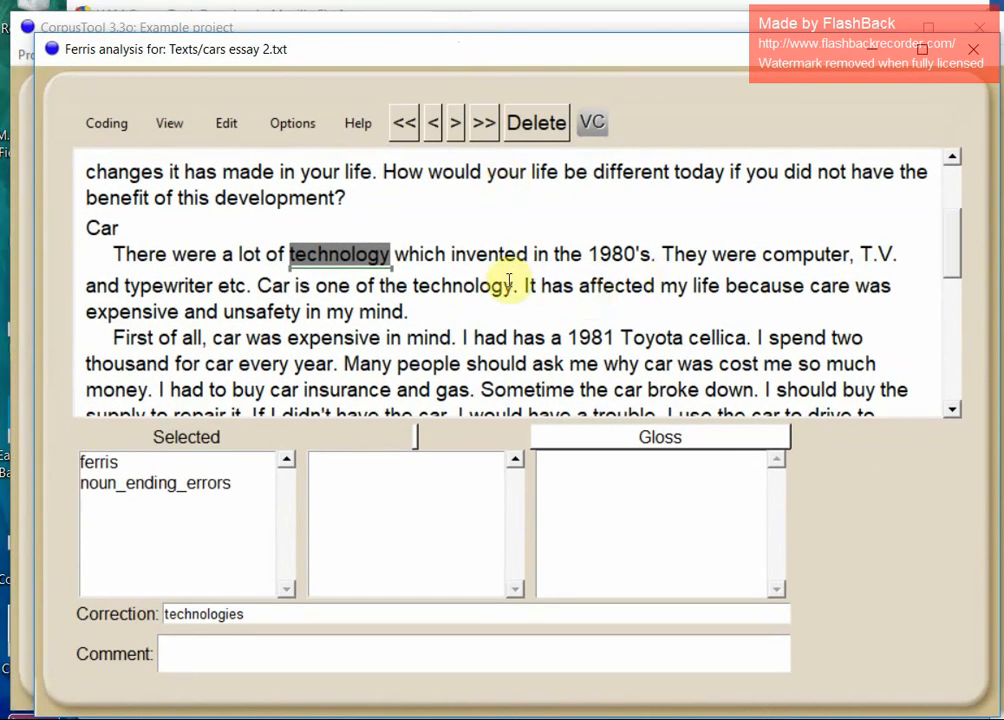
Mark "invented" in the essay's first sentence as an error segment and view the gloss of verb_errors
{"action": "left_click_drag", "start_coordinate": [452, 254], "coordinate": [518, 257]}
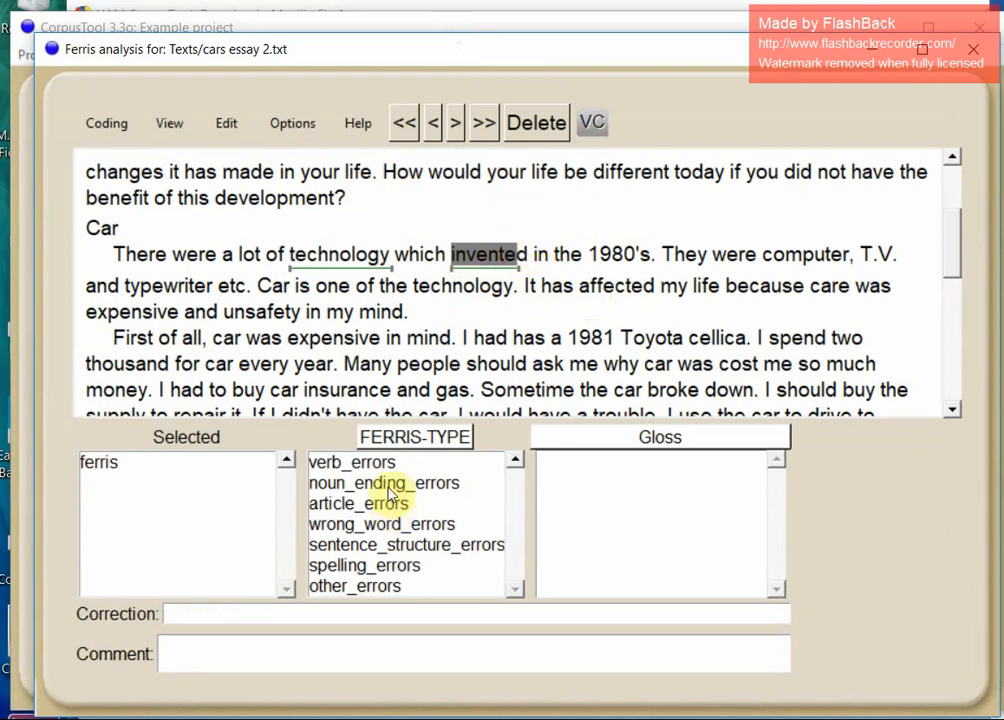
{"action": "double_click", "coordinate": [355, 462]}
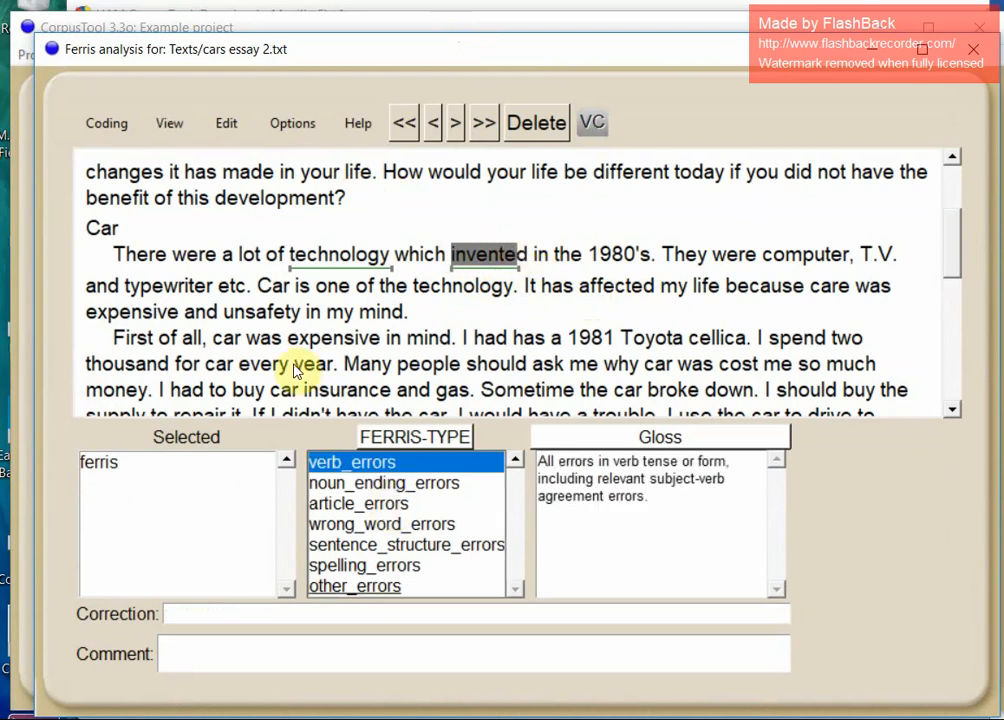
{"action": "left_click", "coordinate": [368, 617]}
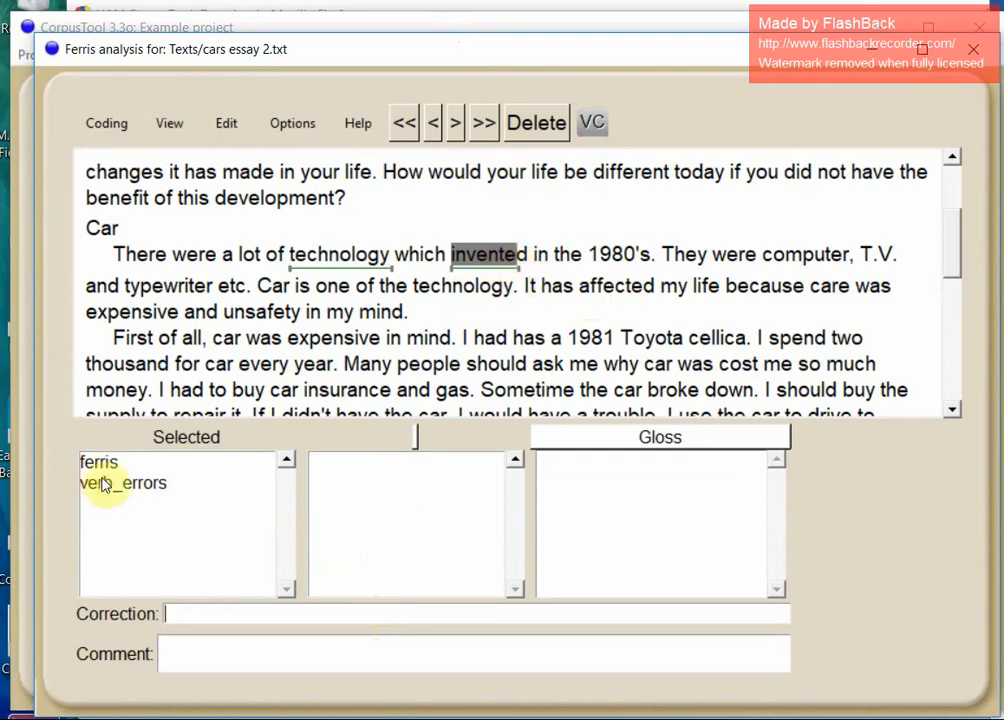
{"action": "left_click", "coordinate": [146, 487]}
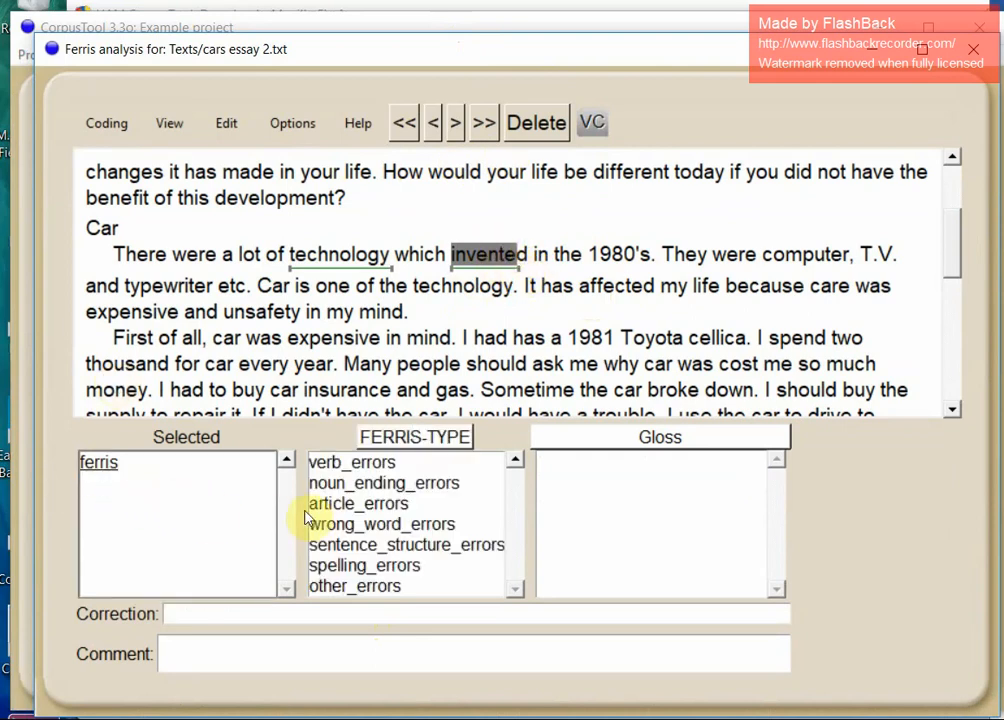
{"action": "left_click", "coordinate": [363, 467]}
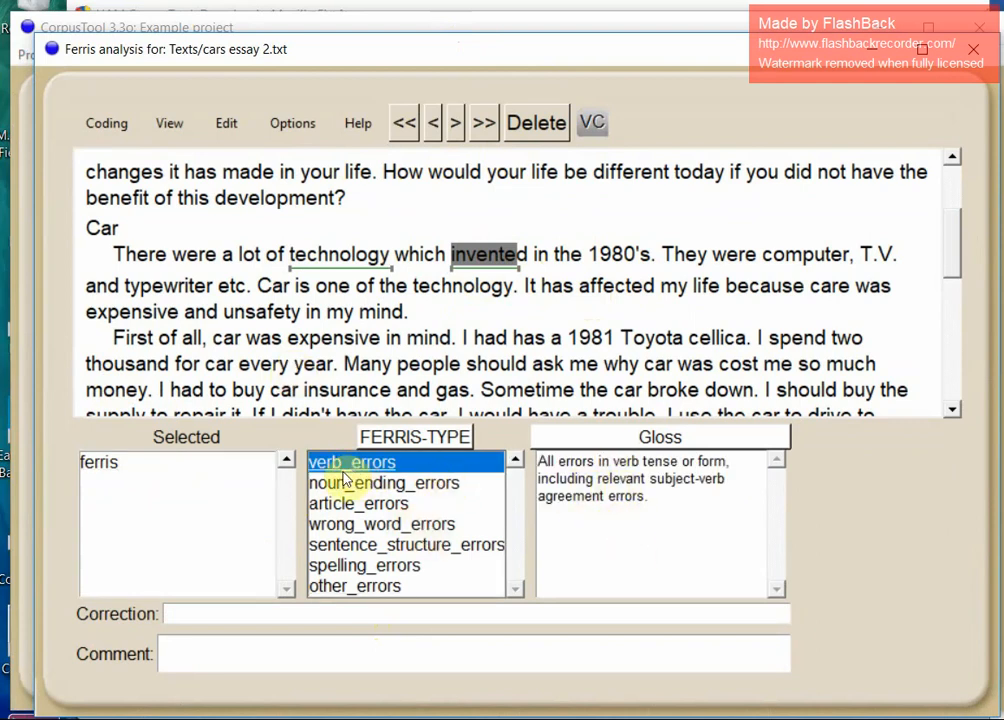
Extend the segment to the whole word "invented" and code it as verb_errors with the correction "were invented"
{"action": "left_click_drag", "start_coordinate": [517, 258], "coordinate": [527, 262]}
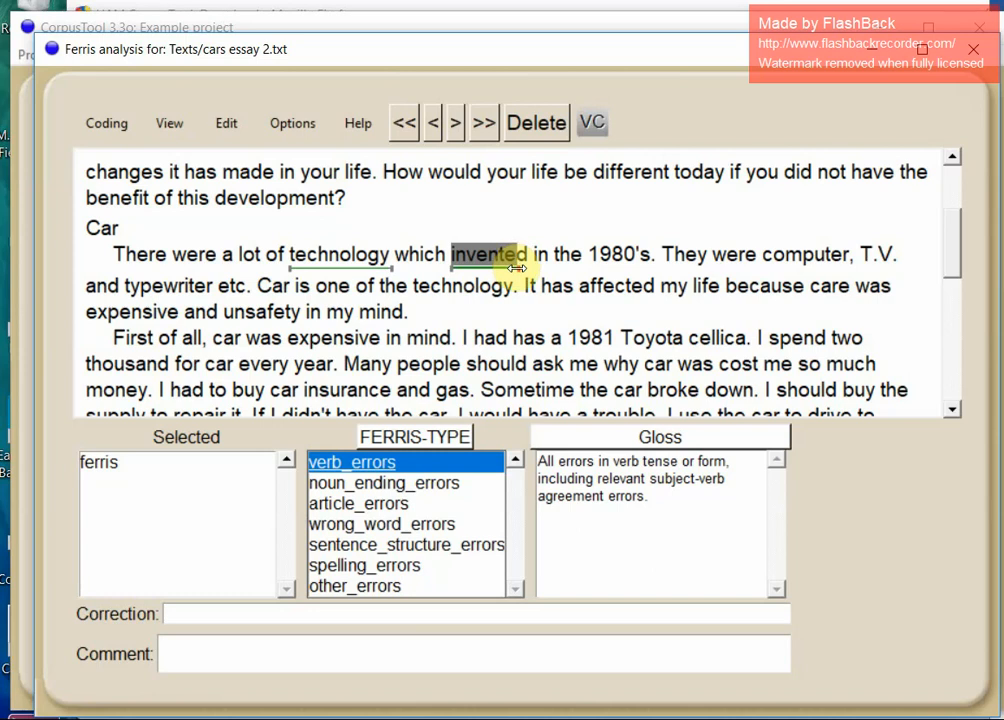
{"action": "left_click", "coordinate": [406, 204]}
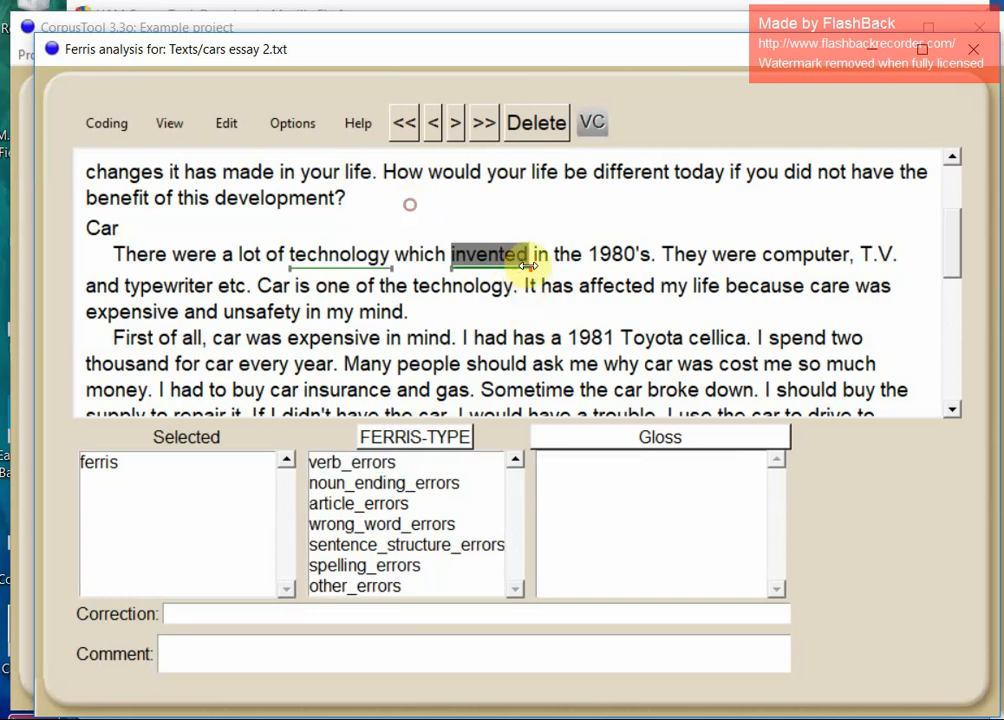
{"action": "left_click", "coordinate": [384, 466]}
{"action": "left_click", "coordinate": [392, 610]}
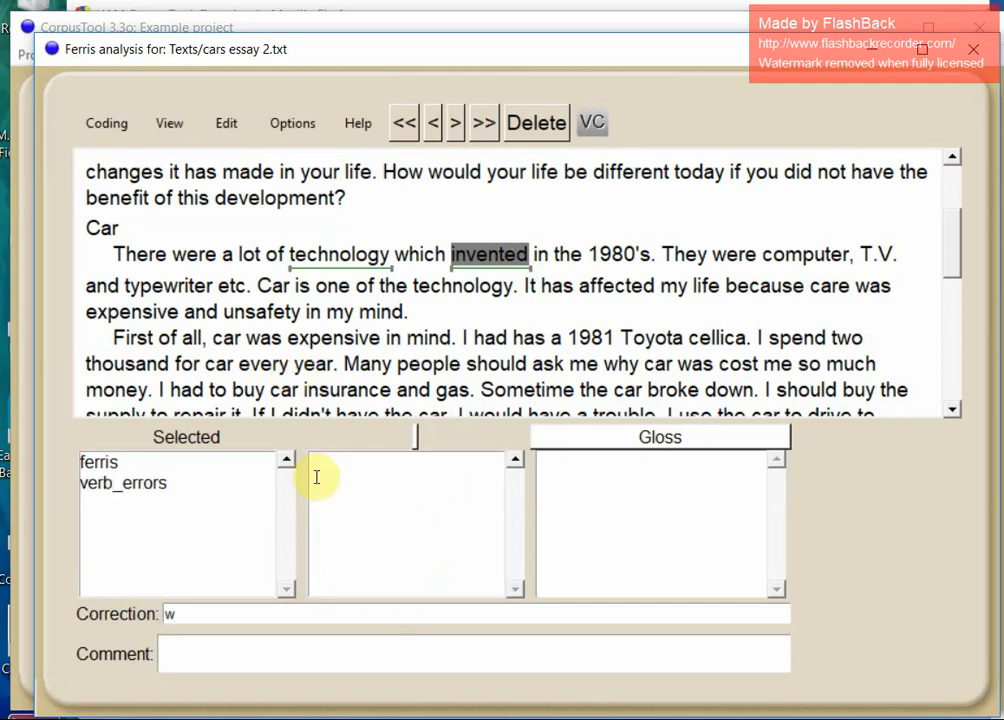
{"action": "type", "text": "were invented"}
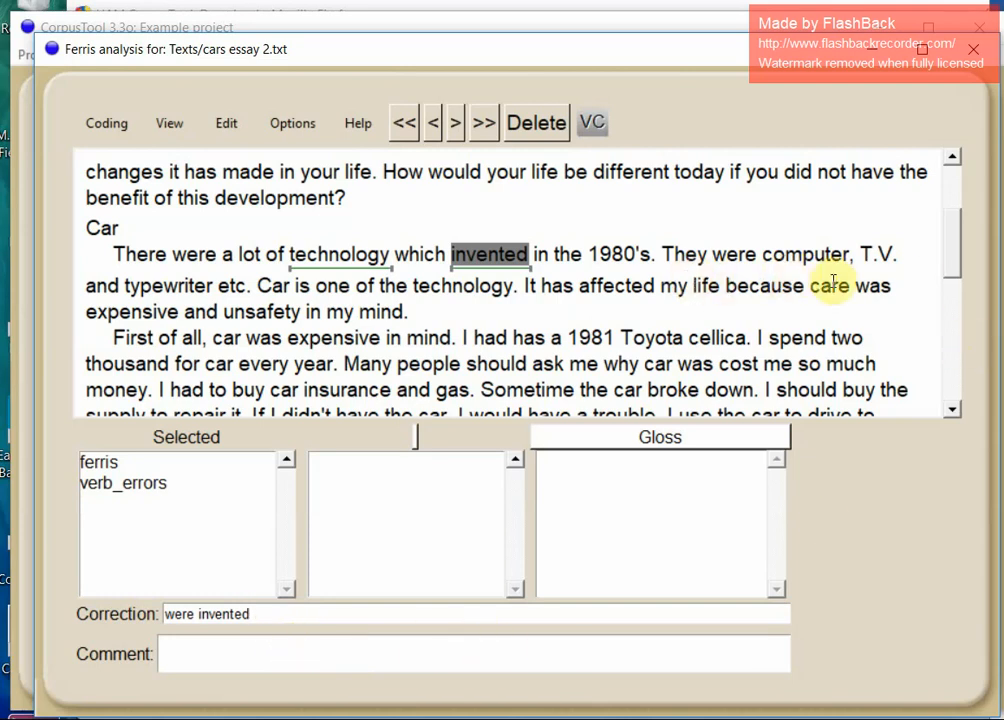
Mark "and" after "T.V." as sentence_structure_errors with the correction ","
{"action": "double_click", "coordinate": [101, 286]}
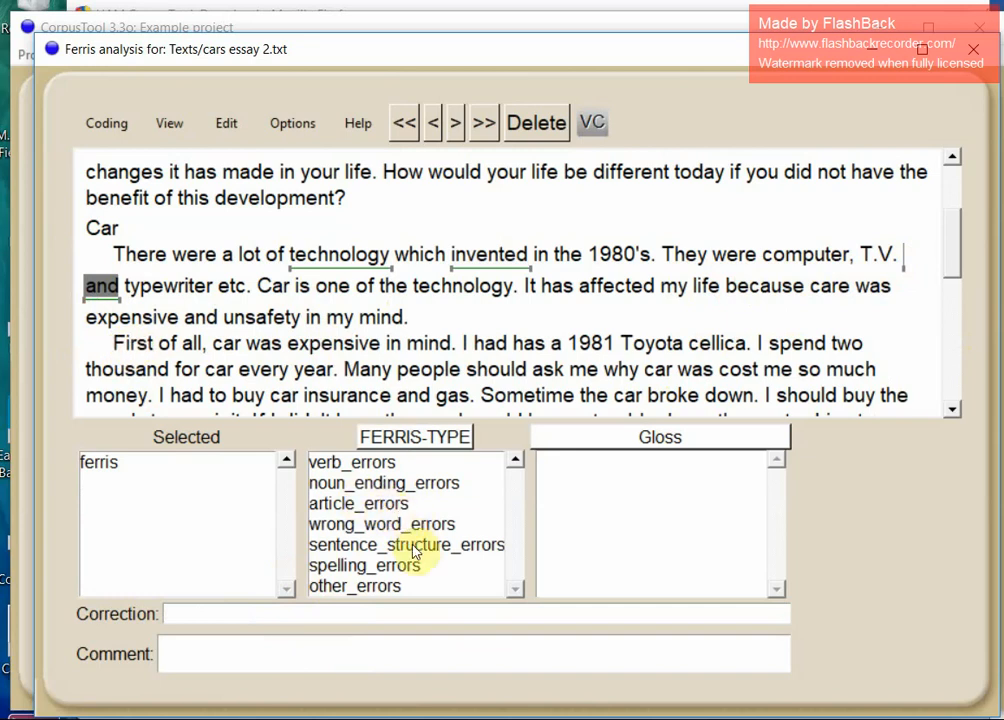
{"action": "left_click", "coordinate": [335, 544]}
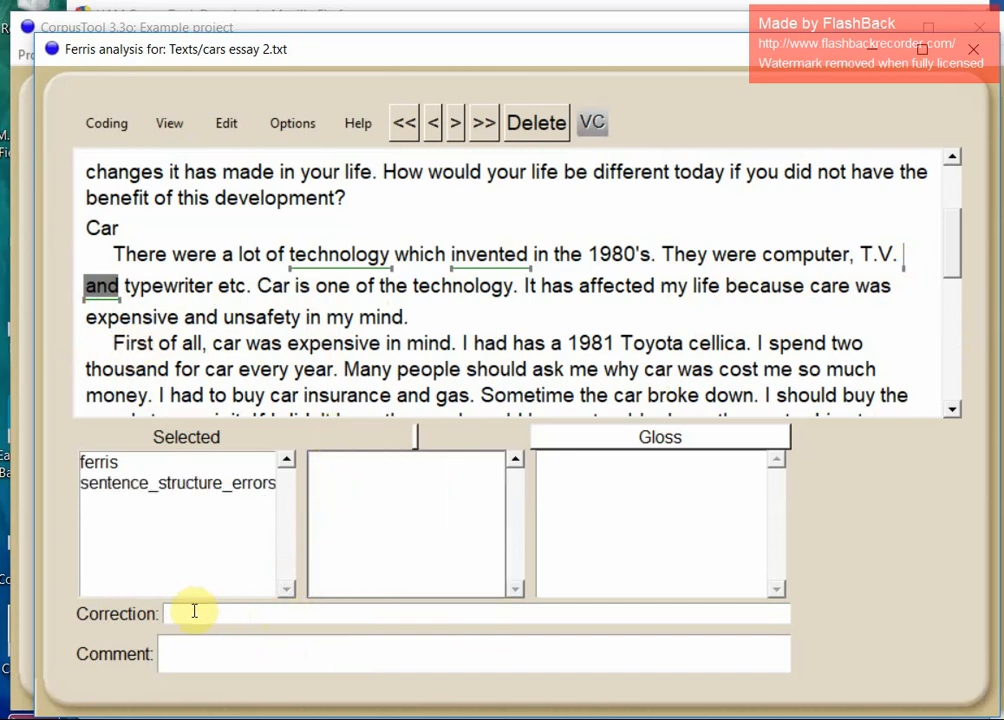
{"action": "left_click", "coordinate": [217, 617]}
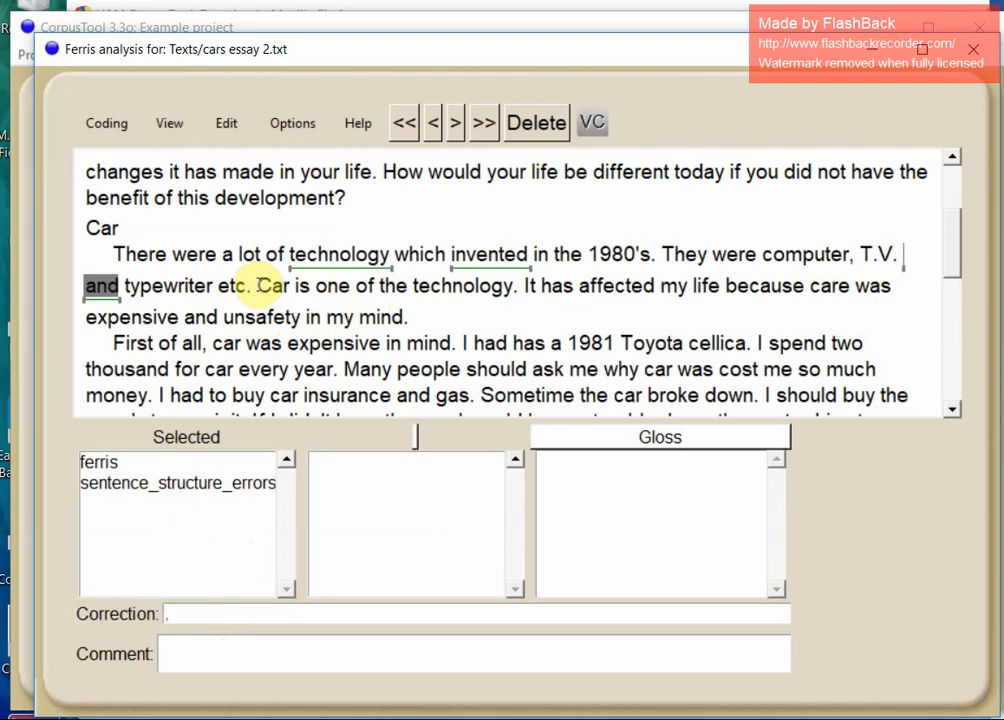
Mark "Car" at the start of the third sentence as article_errors with the correction "The car"
{"action": "left_click_drag", "start_coordinate": [260, 285], "coordinate": [286, 287]}
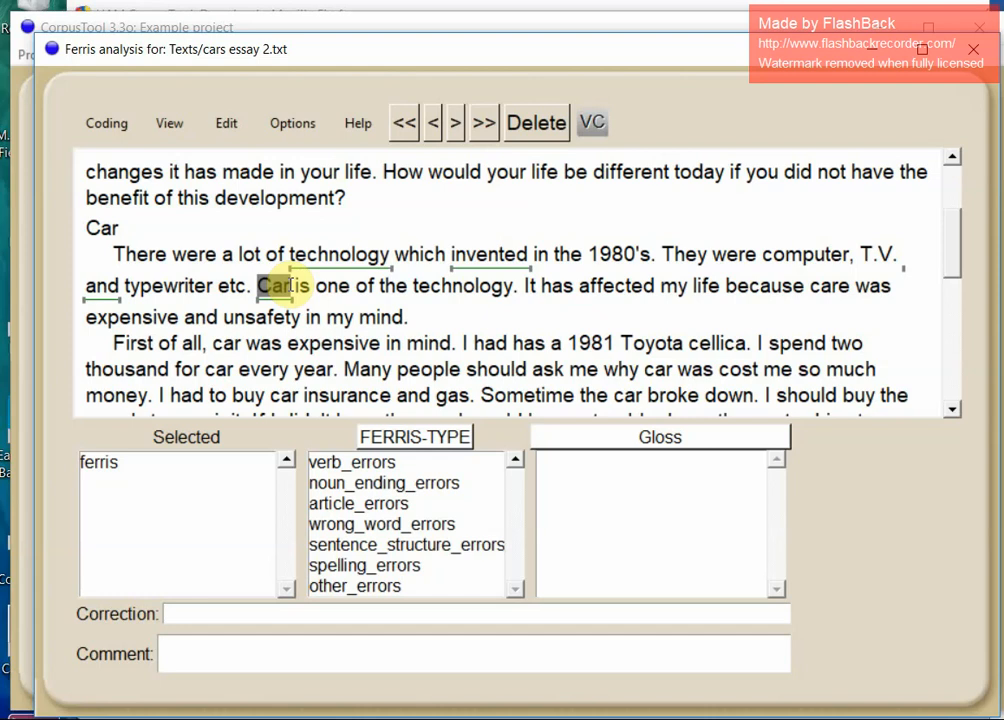
{"action": "left_click_drag", "start_coordinate": [286, 287], "coordinate": [286, 287]}
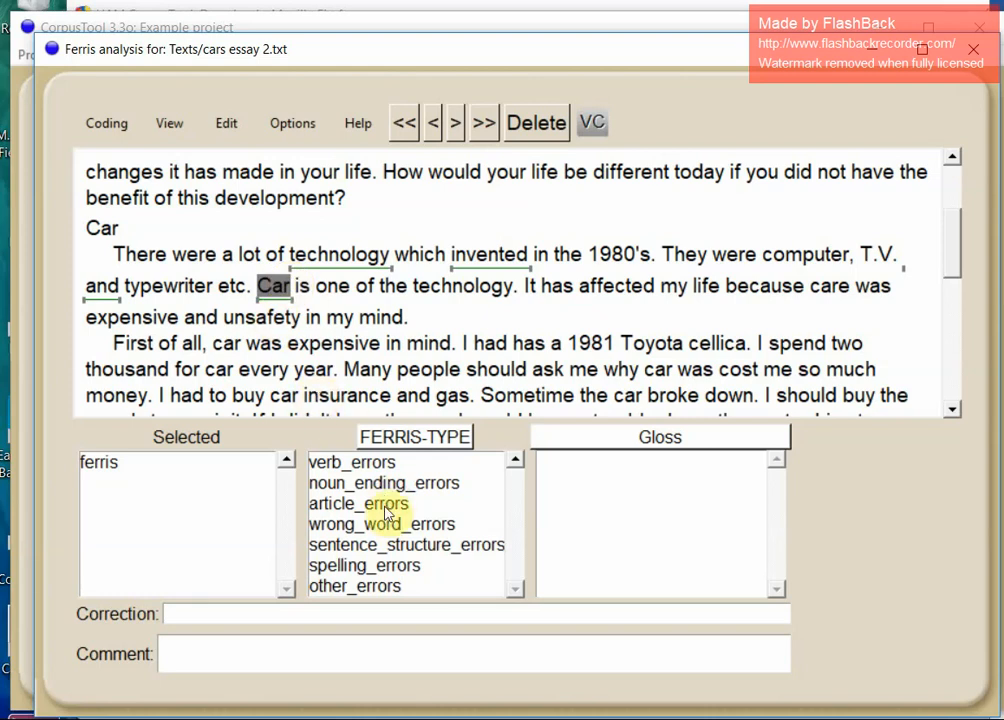
{"action": "left_click", "coordinate": [323, 503]}
{"action": "double_click", "coordinate": [374, 503]}
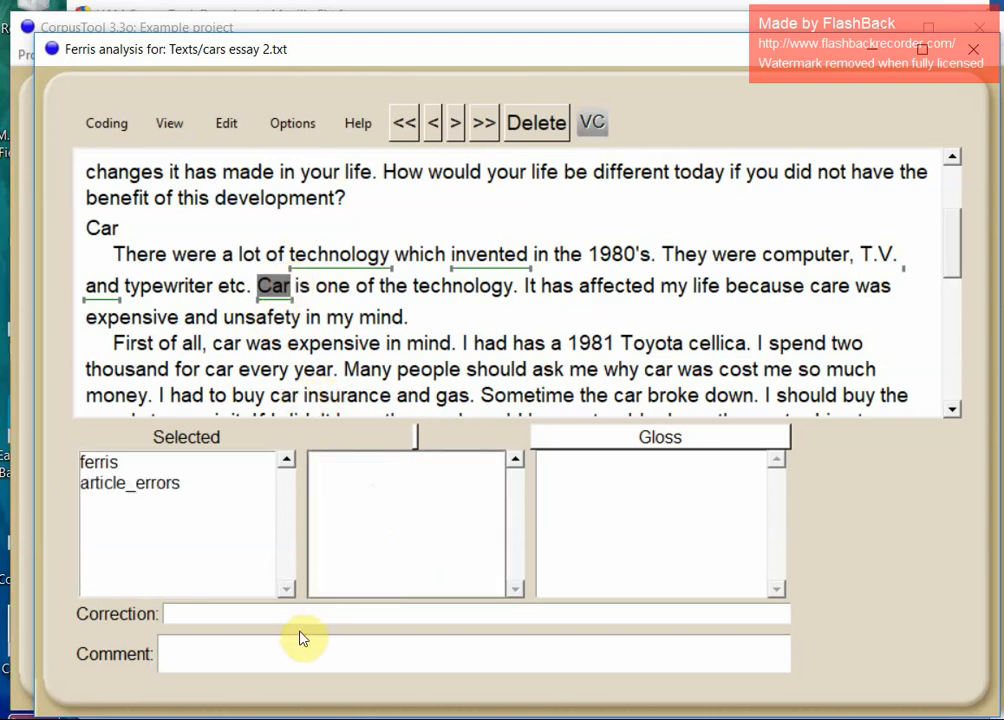
{"action": "left_click", "coordinate": [273, 615]}
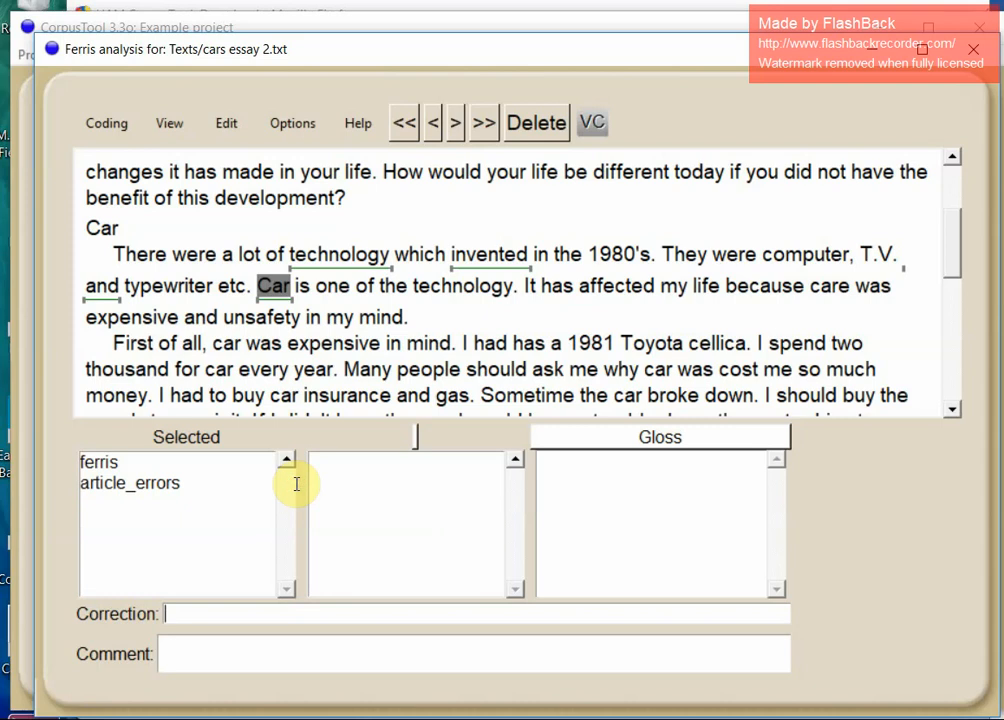
{"action": "type", "text": "The car"}
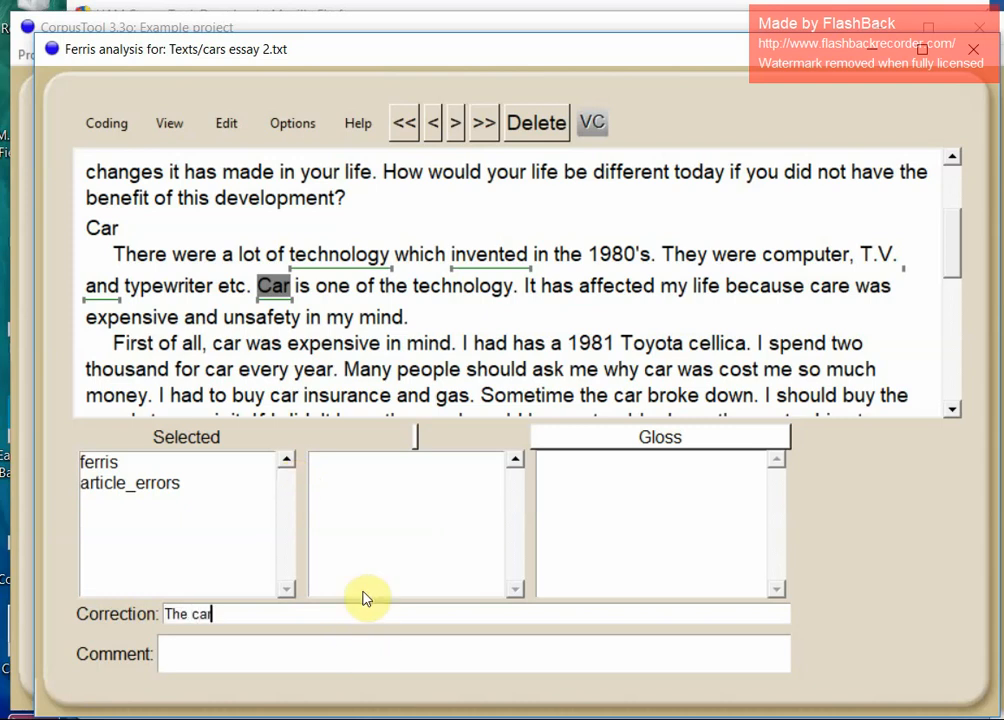
Mark "technology" in the third sentence as noun_ending_errors with the correction "technologies"
{"action": "left_click", "coordinate": [413, 285]}
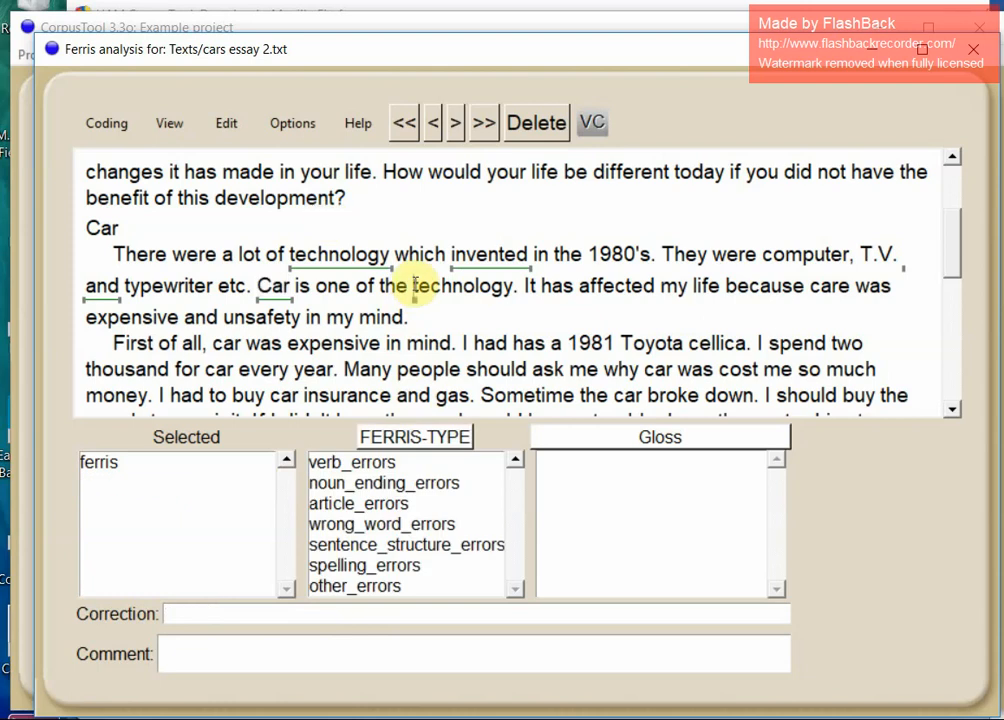
{"action": "left_click_drag", "start_coordinate": [413, 285], "coordinate": [515, 286]}
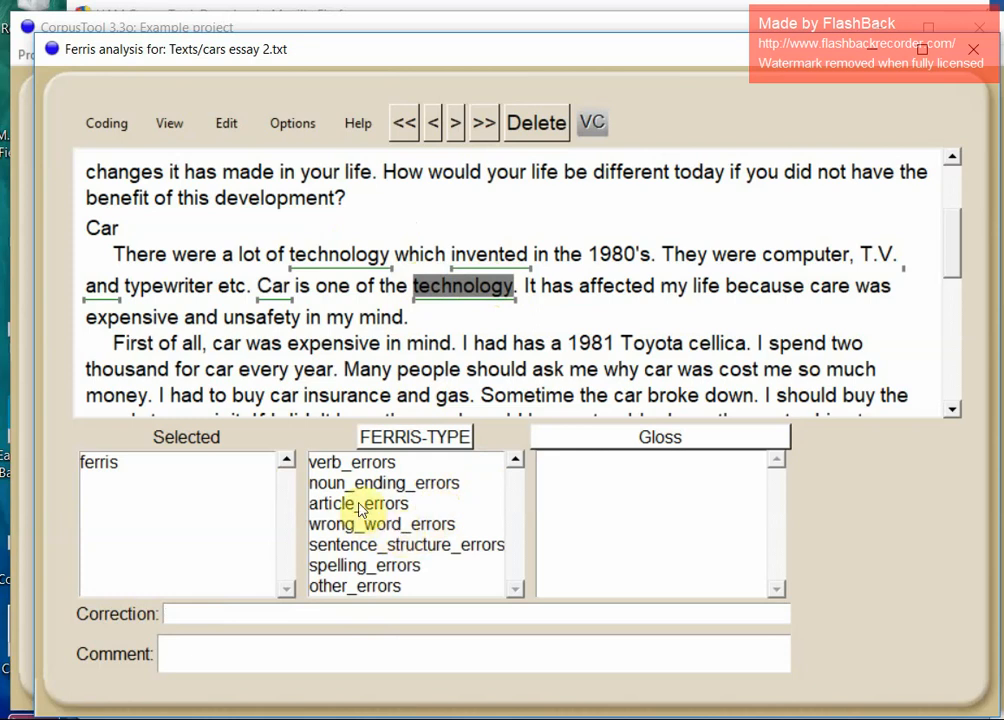
{"action": "double_click", "coordinate": [384, 483]}
{"action": "type", "text": "t"}
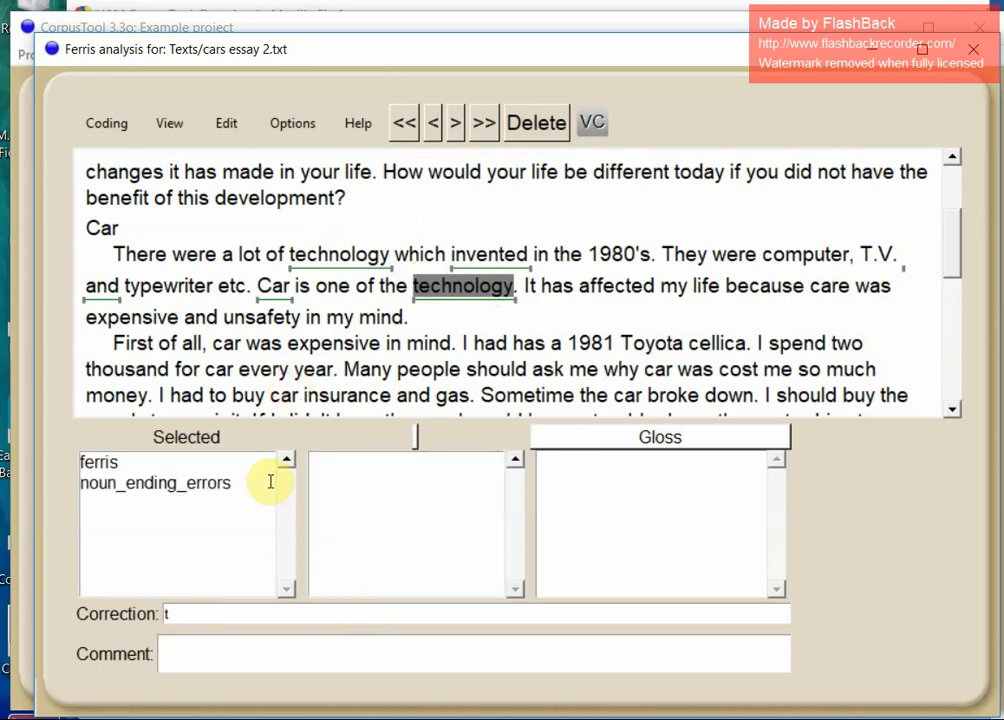
{"action": "type", "text": "echnologies"}
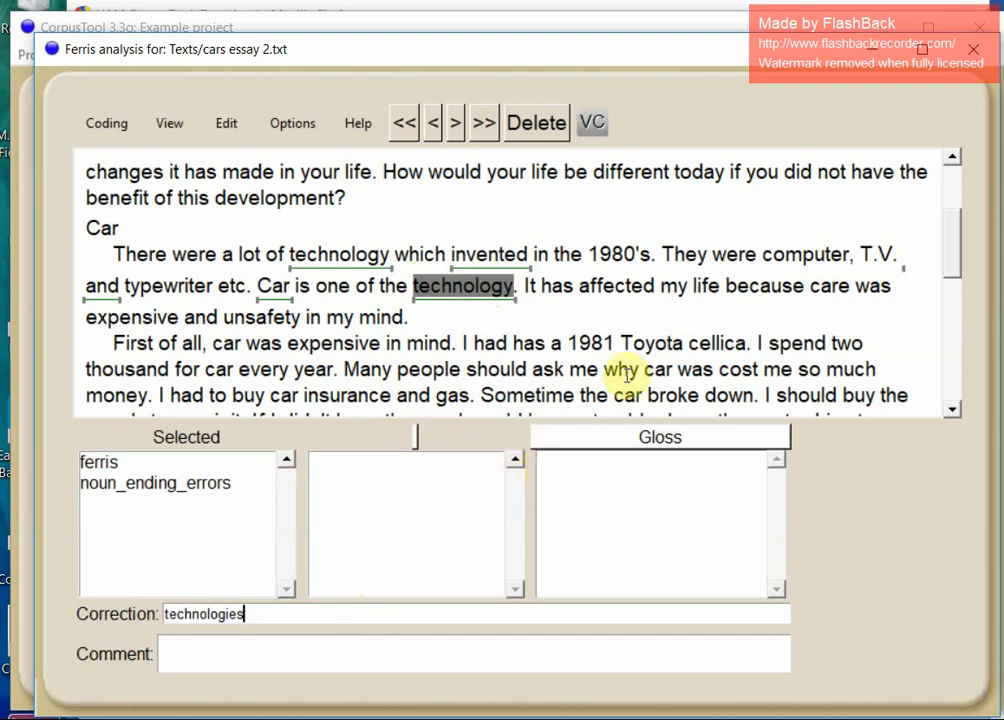
Mark "care" in the sentence starting "It has affected" as noun_ending_errors with the correction "cars"
{"action": "left_click", "coordinate": [810, 285]}
{"action": "left_click", "coordinate": [829, 285]}
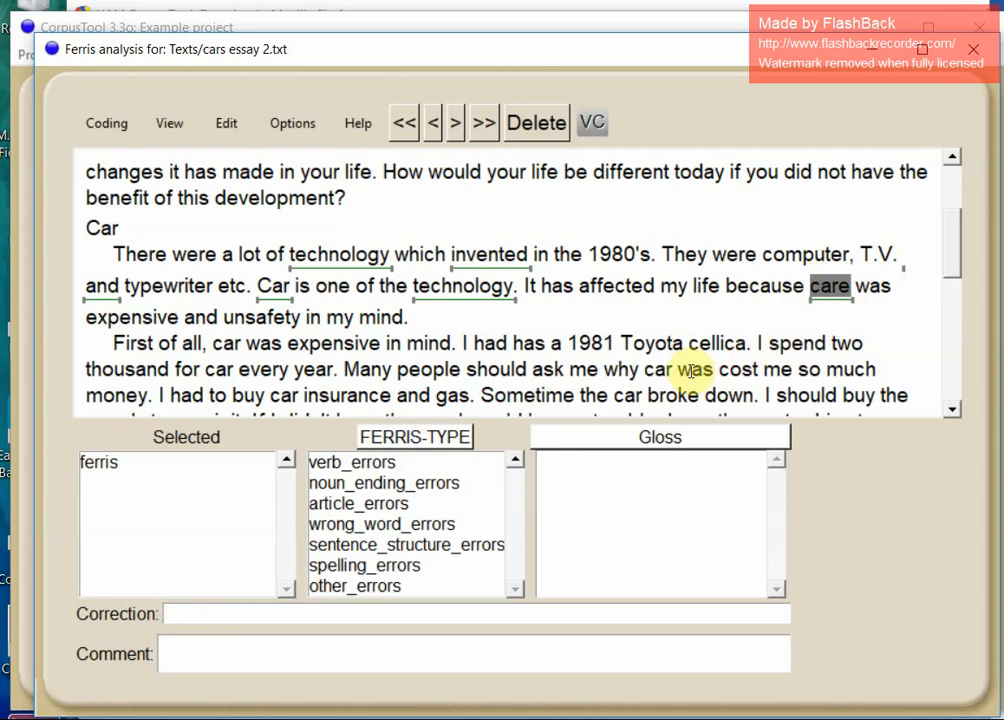
{"action": "left_click", "coordinate": [370, 483]}
{"action": "type", "text": "ca"}
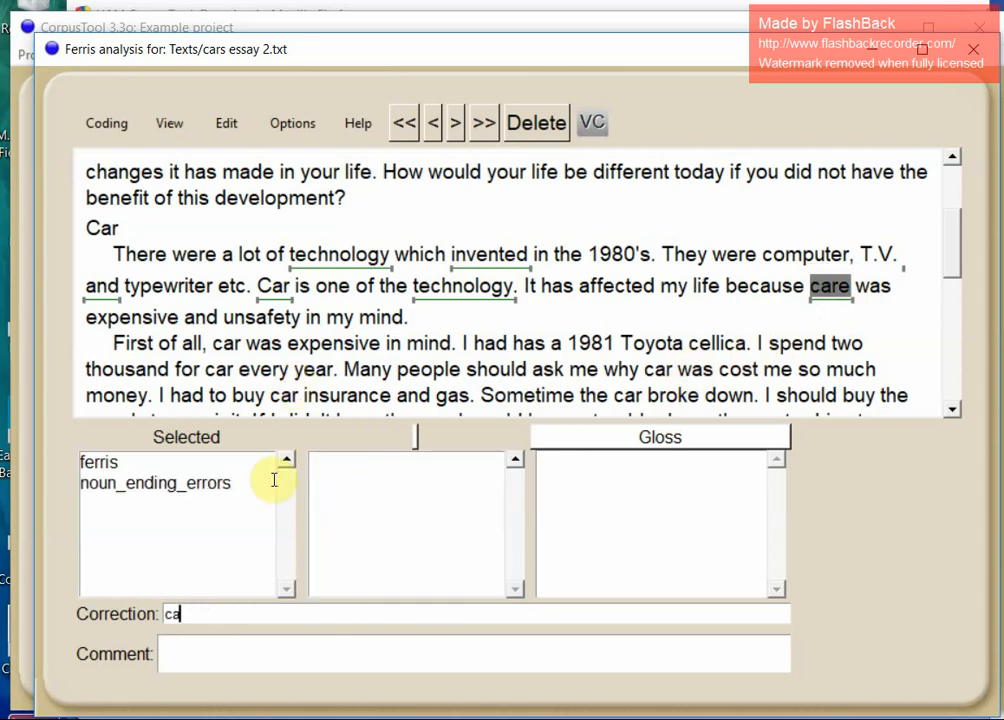
{"action": "type", "text": "rs"}
Add the comment "When you speak in general about a category, you often make it plural." to the "care" segment
{"action": "left_click", "coordinate": [346, 659]}
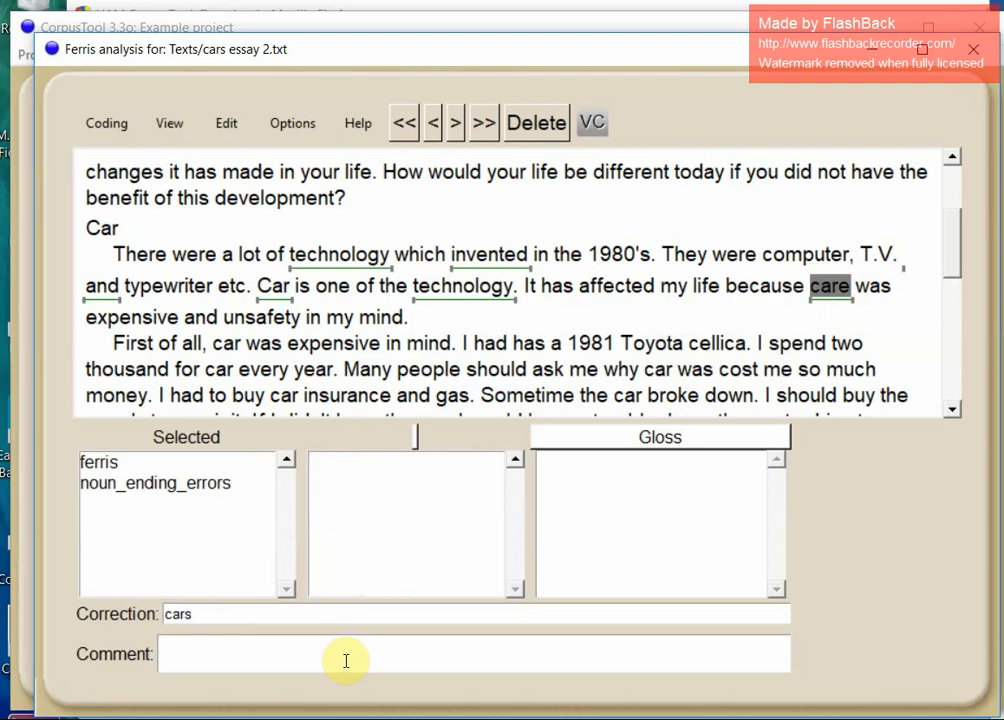
{"action": "type", "text": "Whe yo"}
{"action": "key", "text": "BackSpace"}
{"action": "key", "text": "BackSpace"}
{"action": "key", "text": "BackSpace"}
{"action": "type", "text": "n you speak in"}
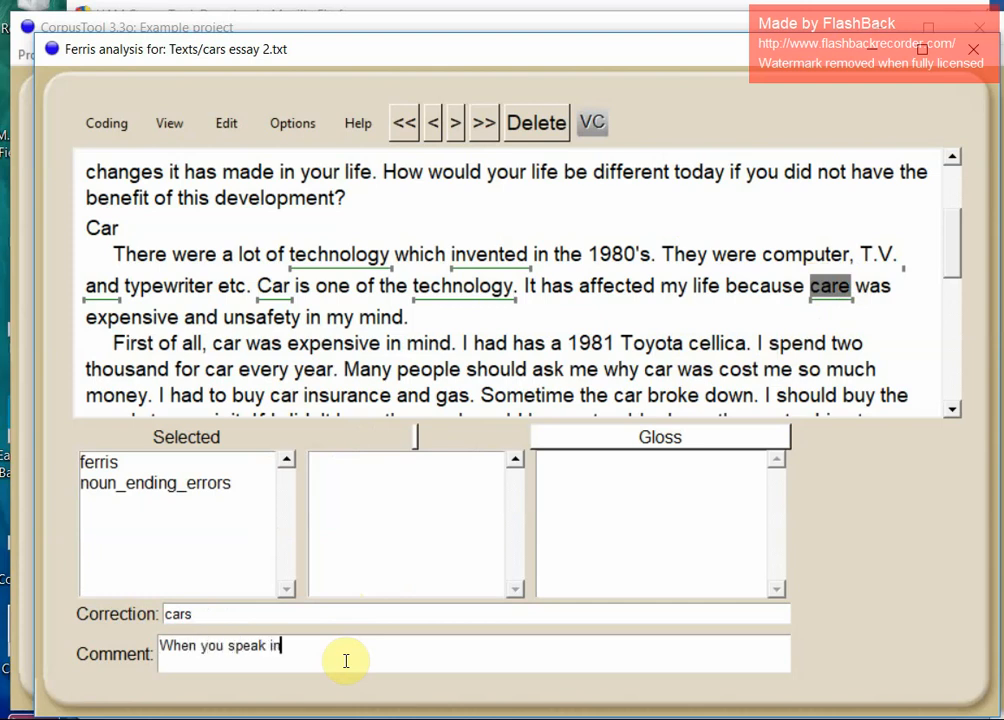
{"action": "type", "text": " general about a category,"}
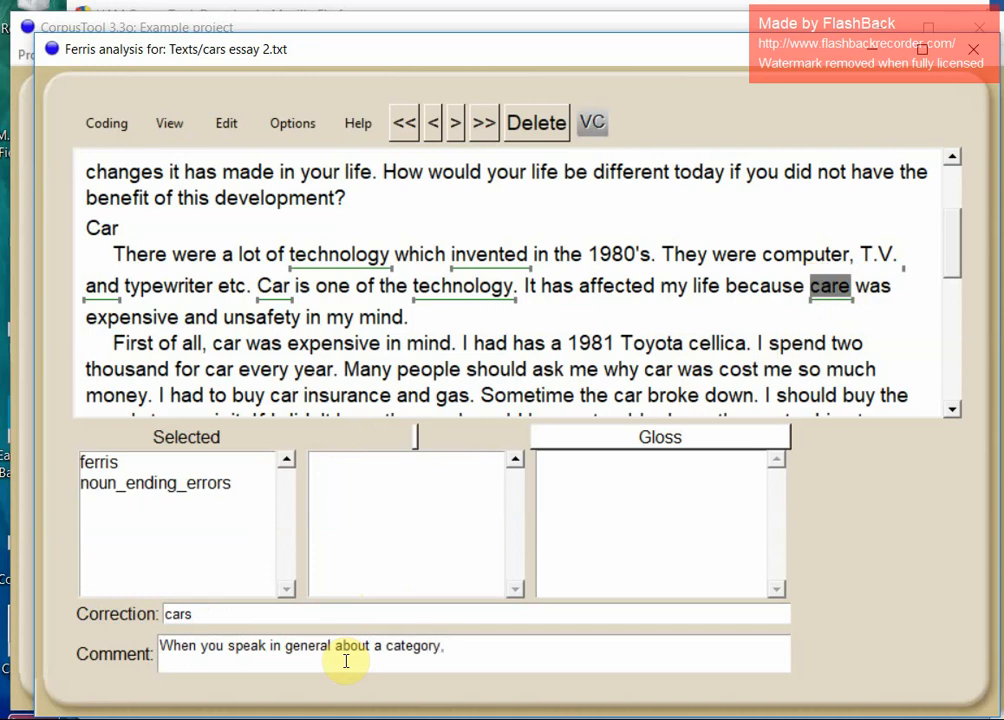
{"action": "type", "text": " y"}
{"action": "key", "text": "BackSpace"}
{"action": "key", "text": "BackSpace"}
{"action": "type", "text": "uofte"}
{"action": "key", "text": "BackSpace"}
{"action": "key", "text": "BackSpace"}
{"action": "key", "text": "BackSpace"}
{"action": "key", "text": "BackSpace"}
{"action": "type", "text": "often make i"}
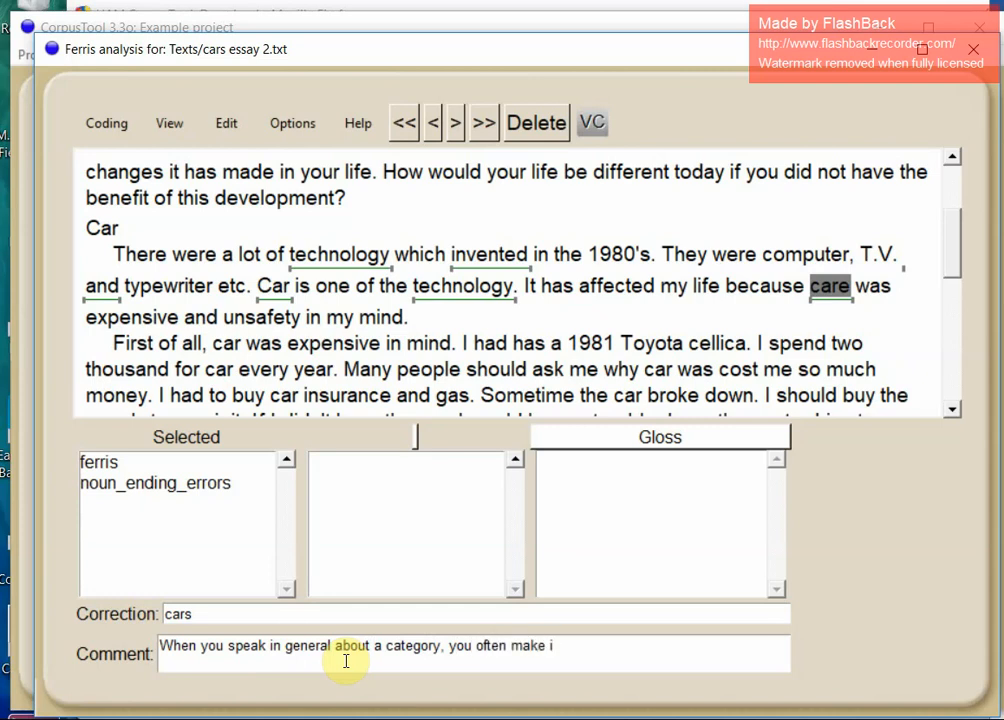
{"action": "type", "text": "t plural."}
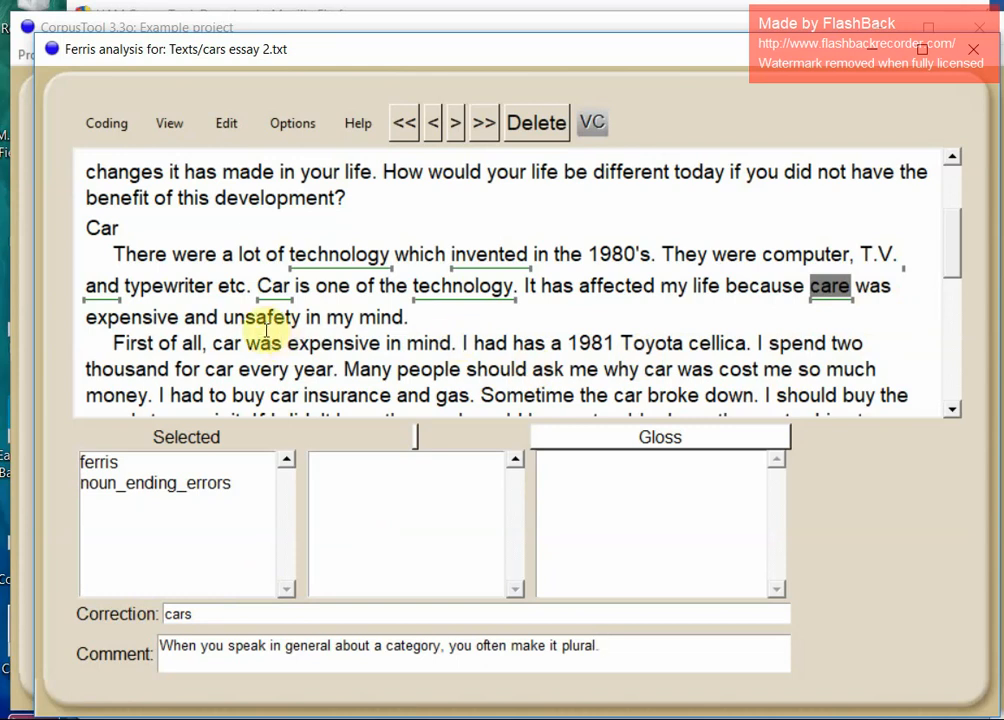
Mark "unsafety" in the essay's first paragraph as a segment and code it as wrong_word_errors
{"action": "left_click", "coordinate": [178, 250]}
{"action": "left_click_drag", "start_coordinate": [224, 317], "coordinate": [299, 317]}
{"action": "left_click", "coordinate": [385, 524]}
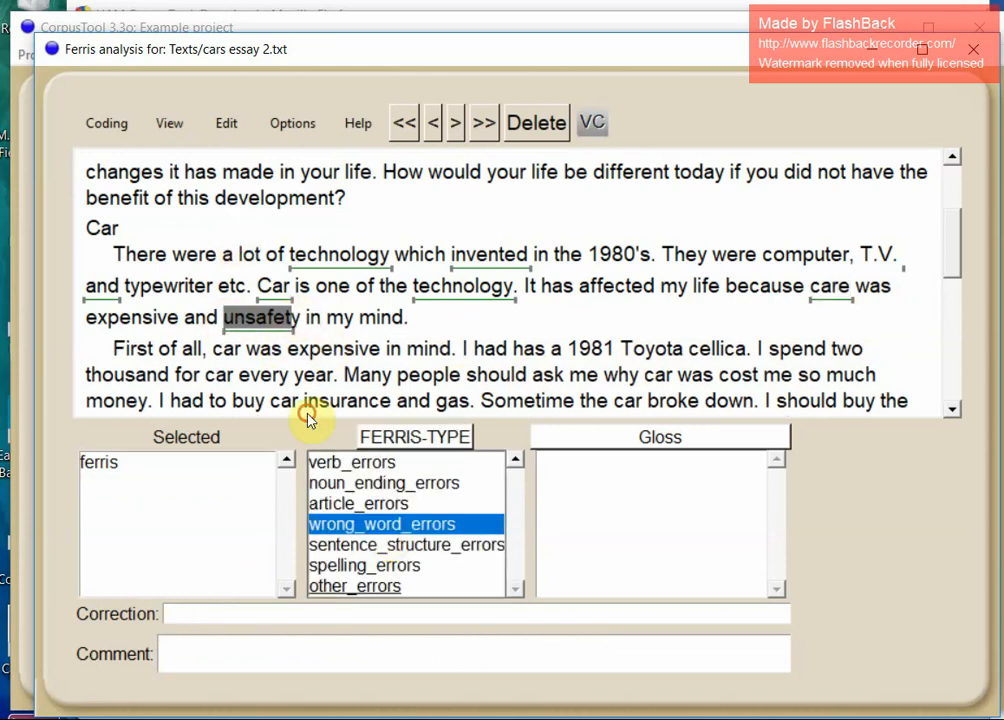
{"action": "left_click", "coordinate": [345, 530]}
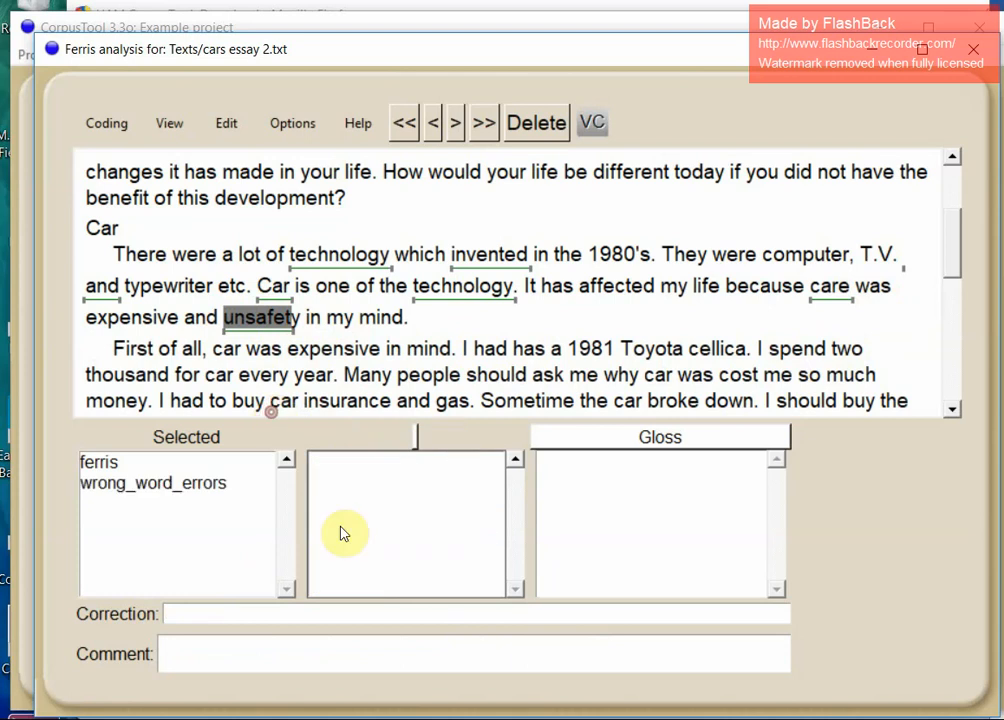
{"action": "left_click", "coordinate": [307, 616]}
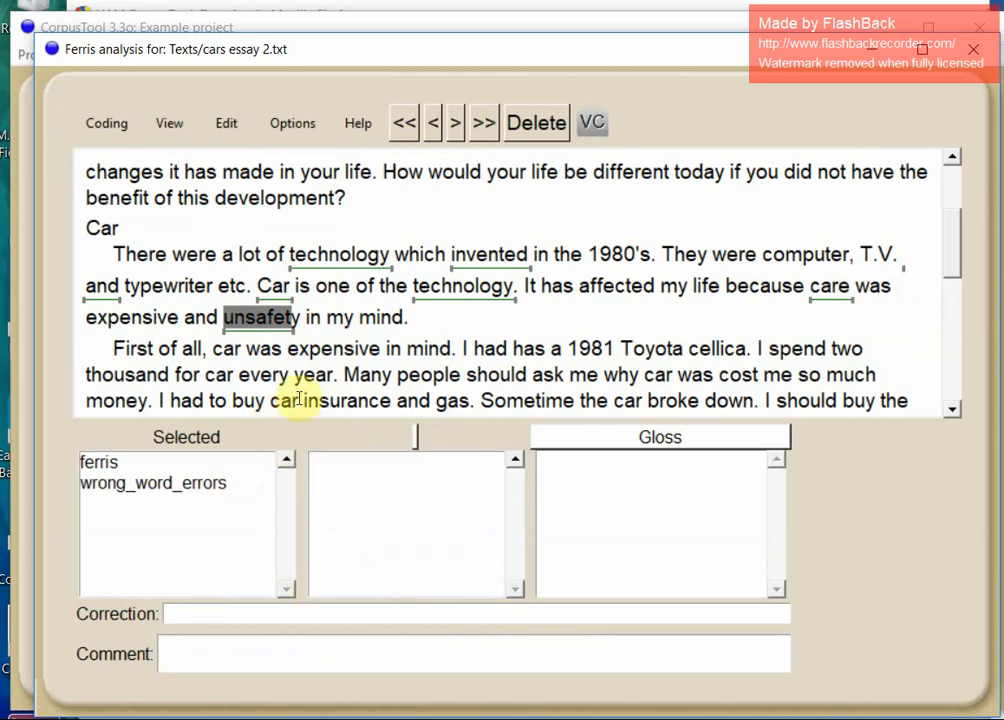
Extend the segment to cover the whole word "unsafety" and enter the correction "unsafe"
{"action": "left_click", "coordinate": [231, 253]}
{"action": "left_click", "coordinate": [291, 330]}
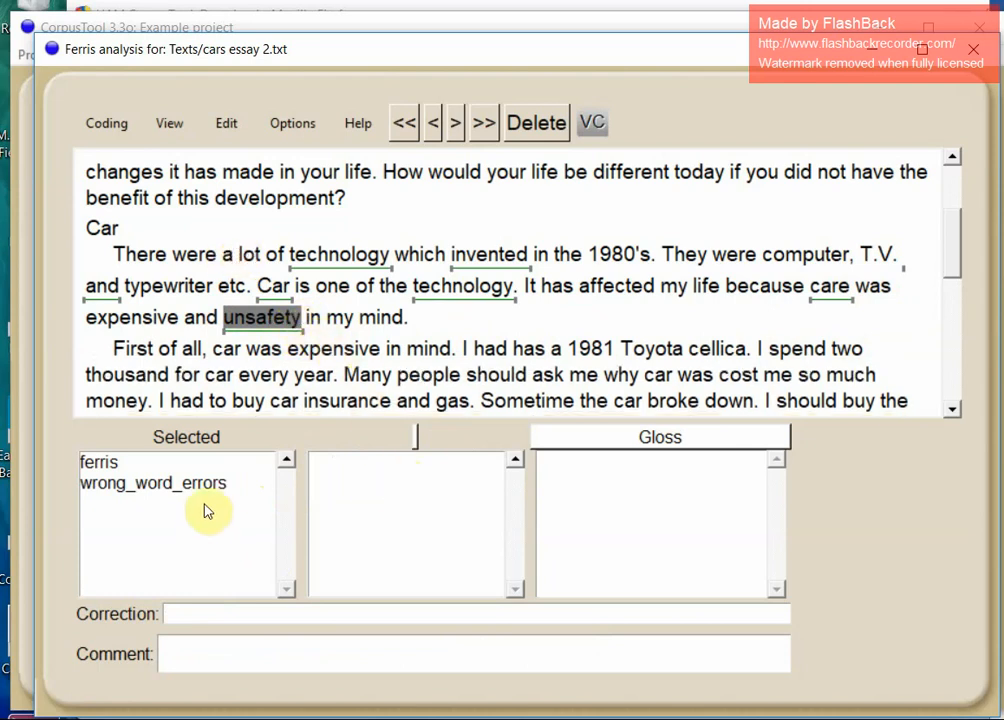
{"action": "left_click", "coordinate": [323, 617]}
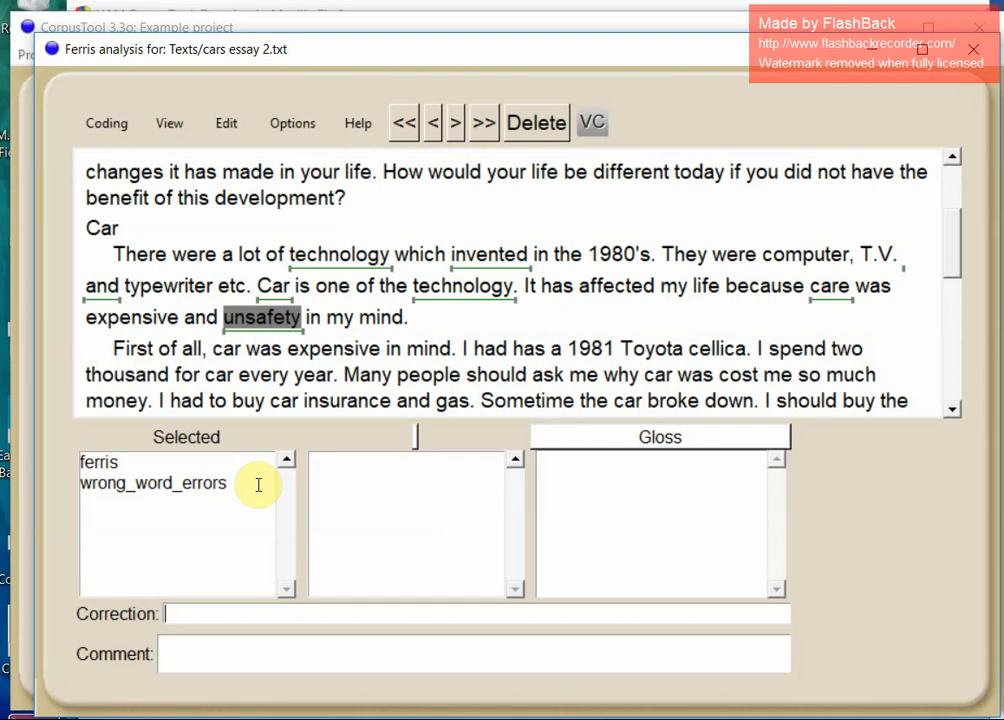
{"action": "type", "text": "unsafe"}
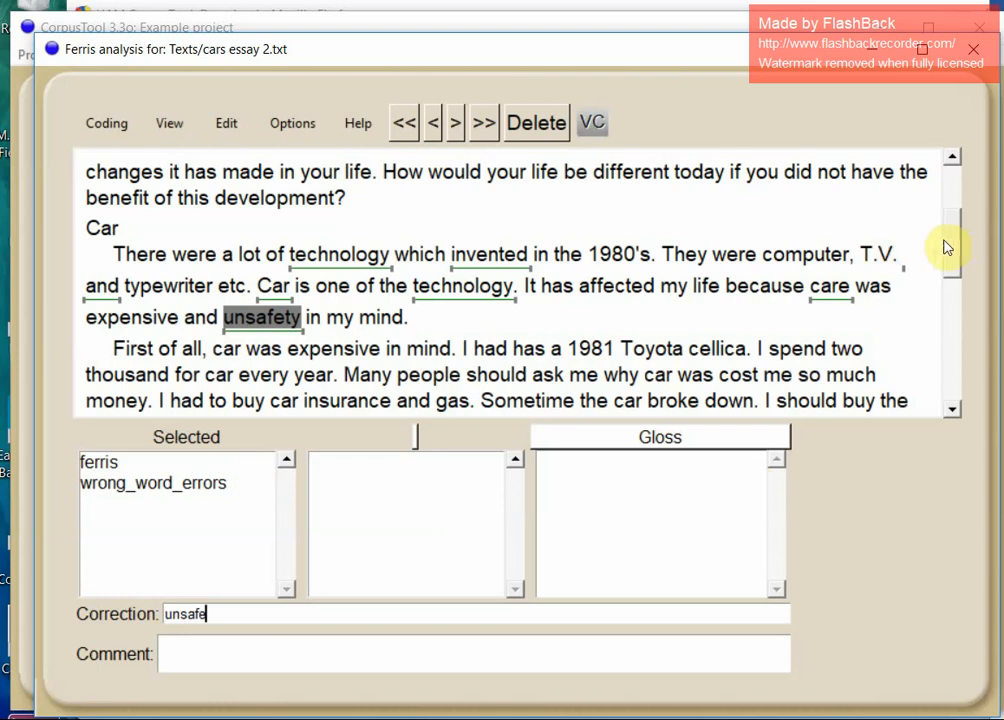
Show the corrected text of the essay in its own window and close that window
{"action": "left_click_drag", "start_coordinate": [951, 247], "coordinate": [959, 280]}
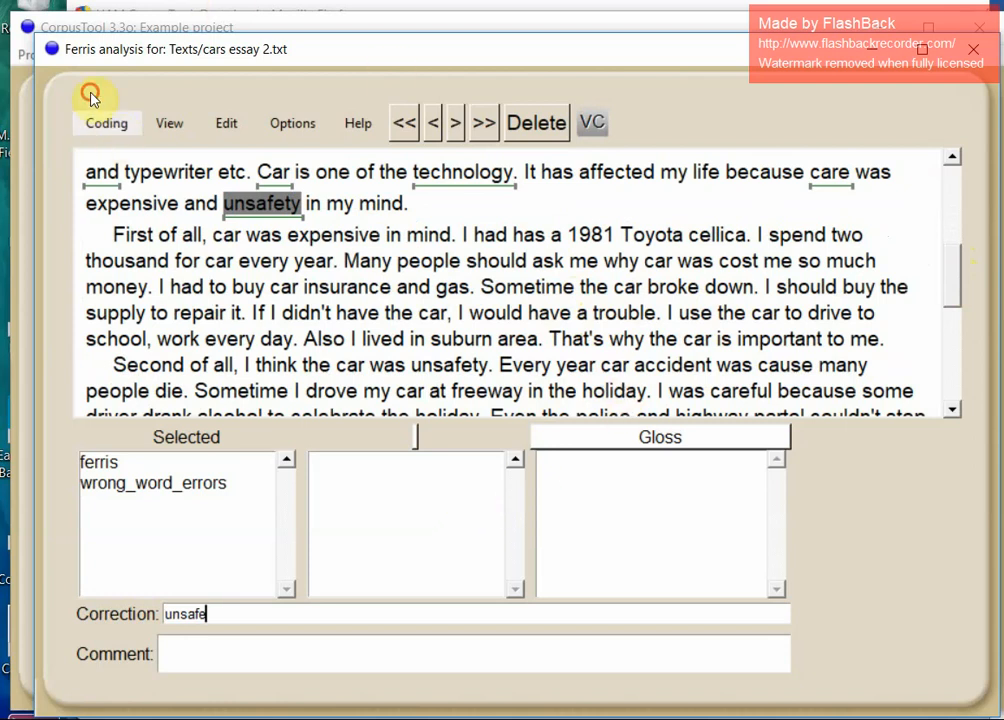
{"action": "left_click", "coordinate": [110, 124]}
{"action": "left_click", "coordinate": [147, 162]}
{"action": "left_click", "coordinate": [108, 123]}
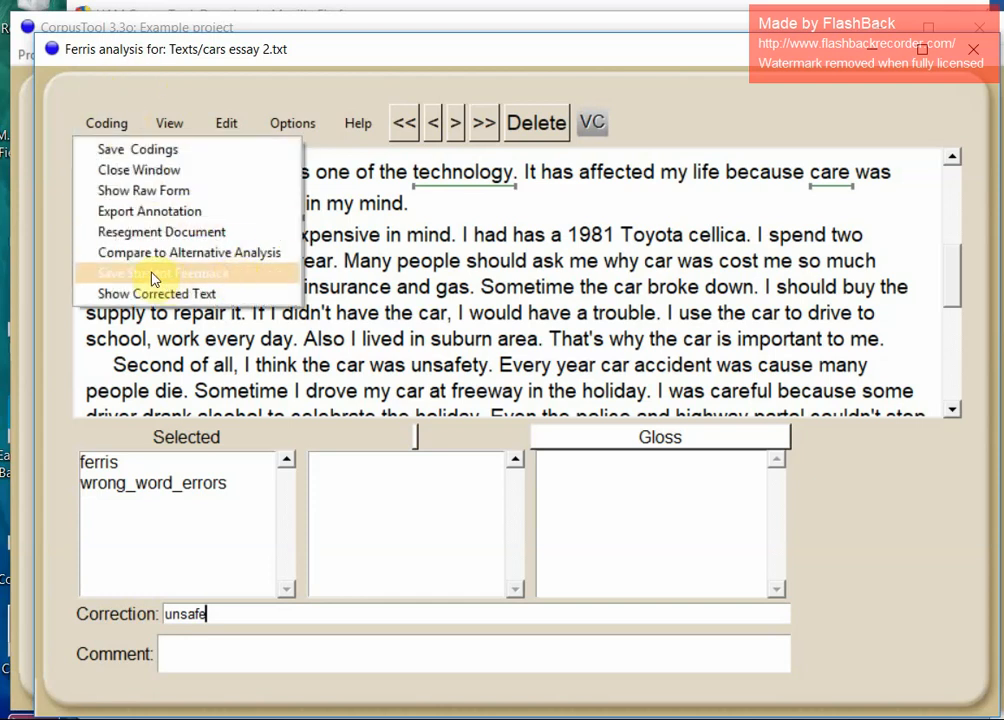
{"action": "left_click", "coordinate": [128, 294]}
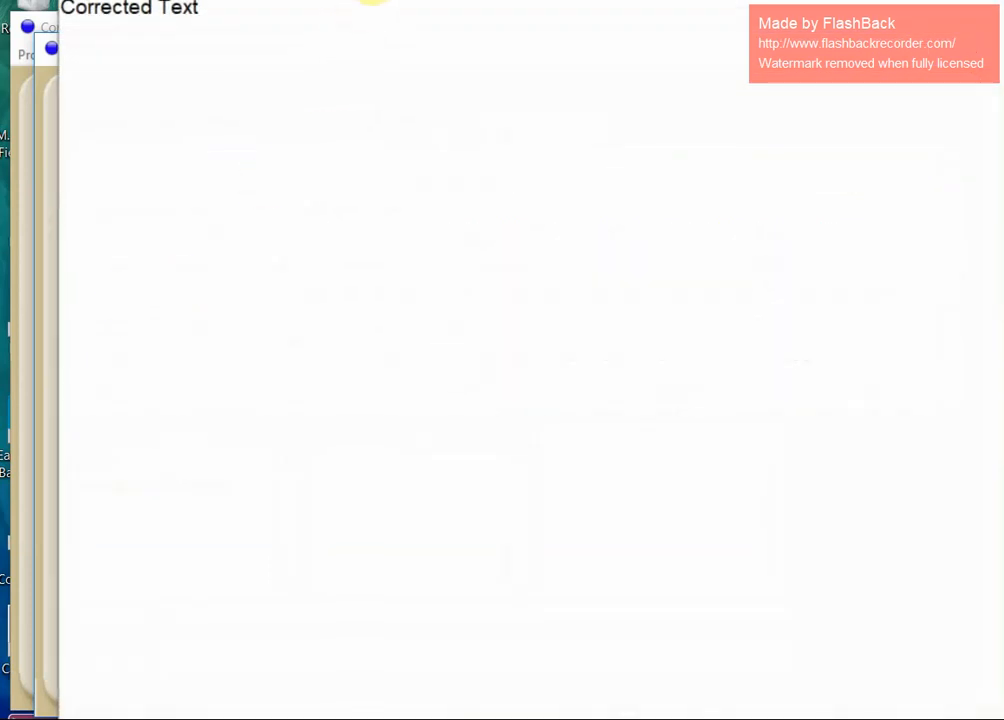
{"action": "left_click_drag", "start_coordinate": [372, 0], "coordinate": [368, 50]}
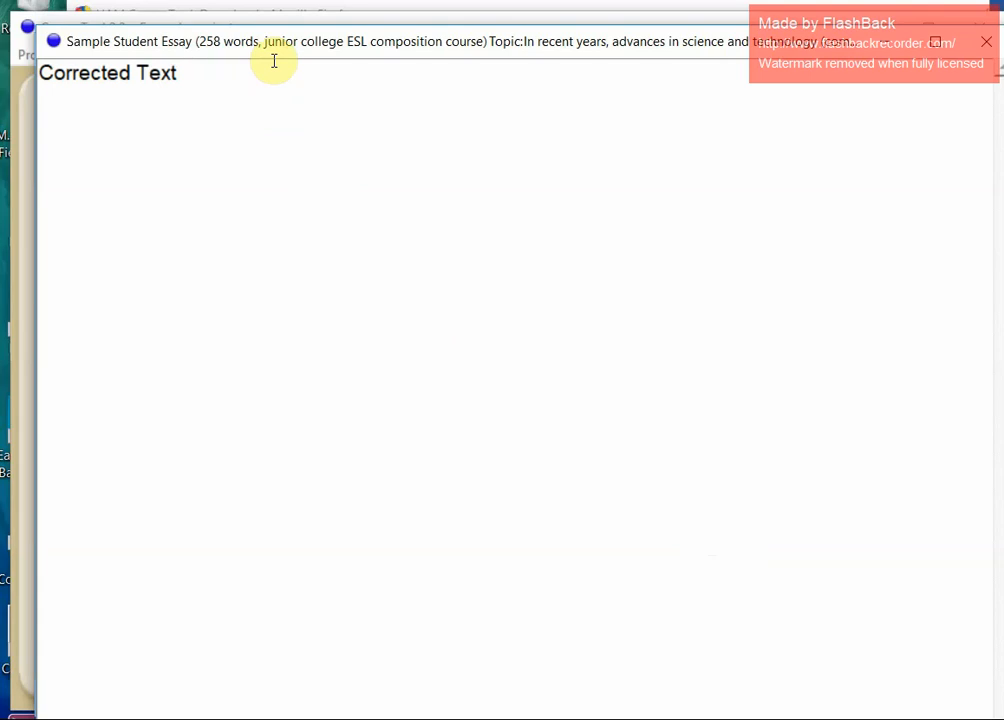
{"action": "left_click_drag", "start_coordinate": [441, 49], "coordinate": [415, 82]}
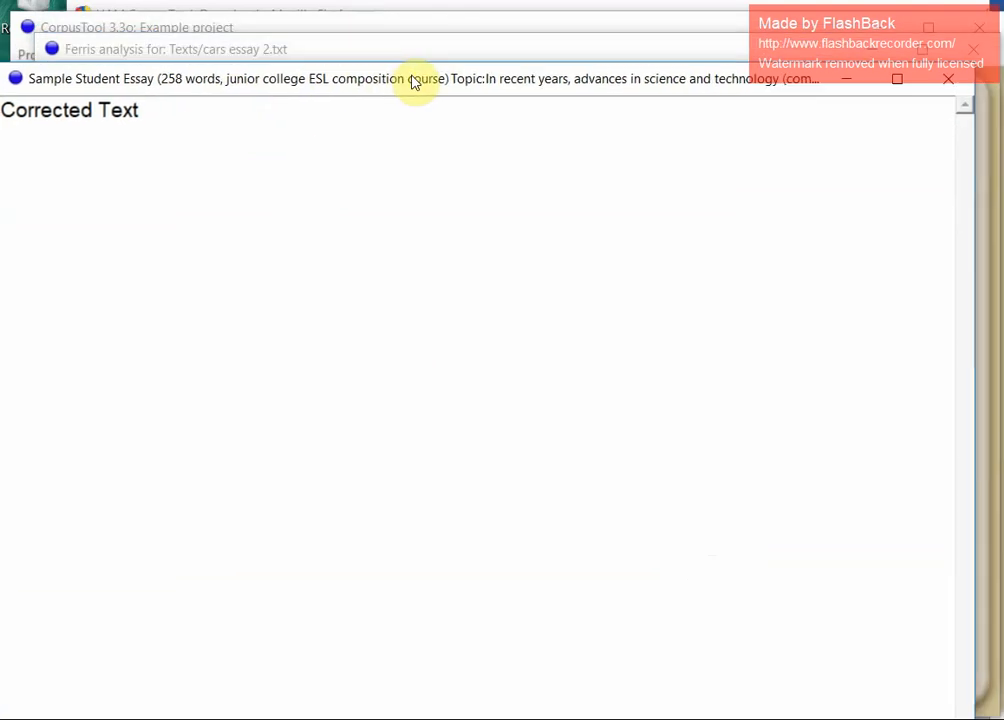
{"action": "left_click", "coordinate": [948, 78]}
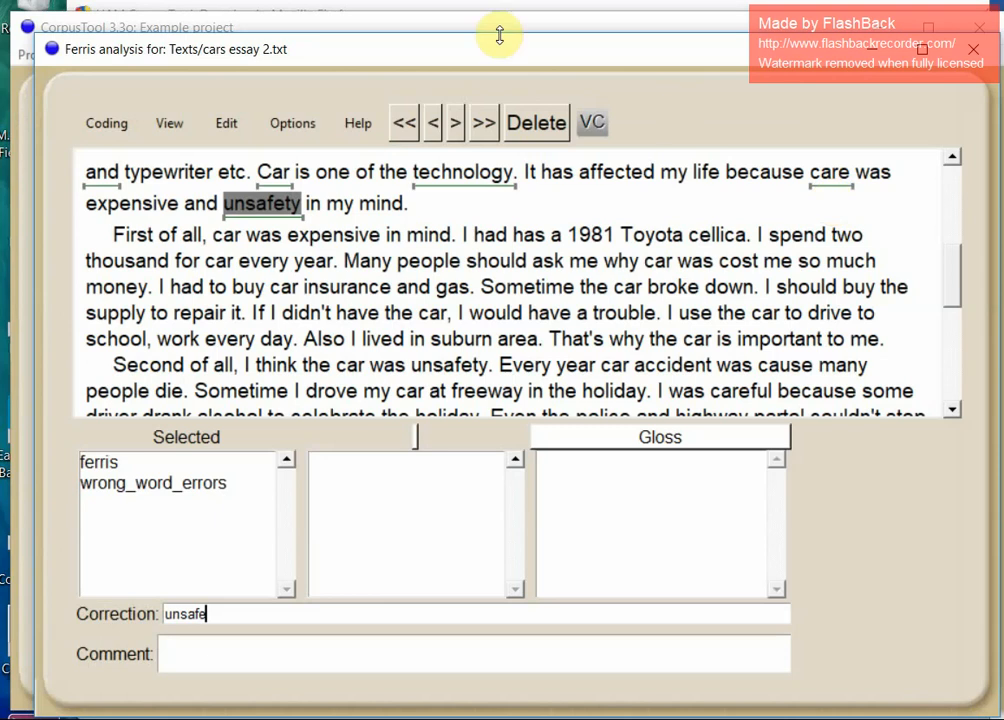
Save the student feedback to the Example project folder, naming the file "StudentFeedback-" followed by the student's first name
{"action": "left_click", "coordinate": [112, 122]}
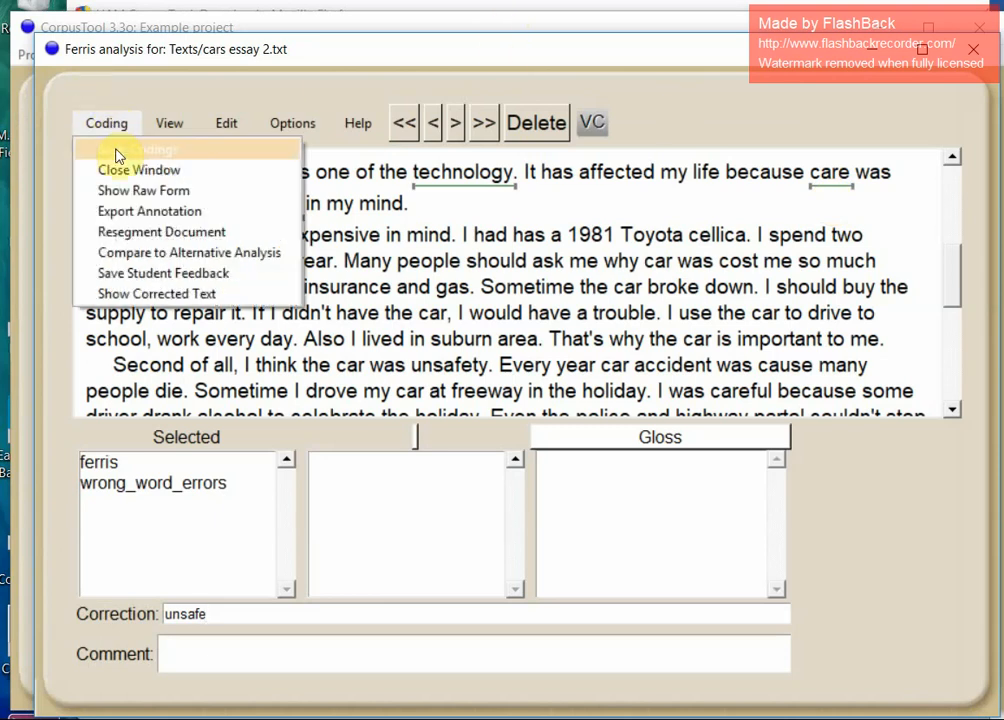
{"action": "left_click", "coordinate": [175, 285]}
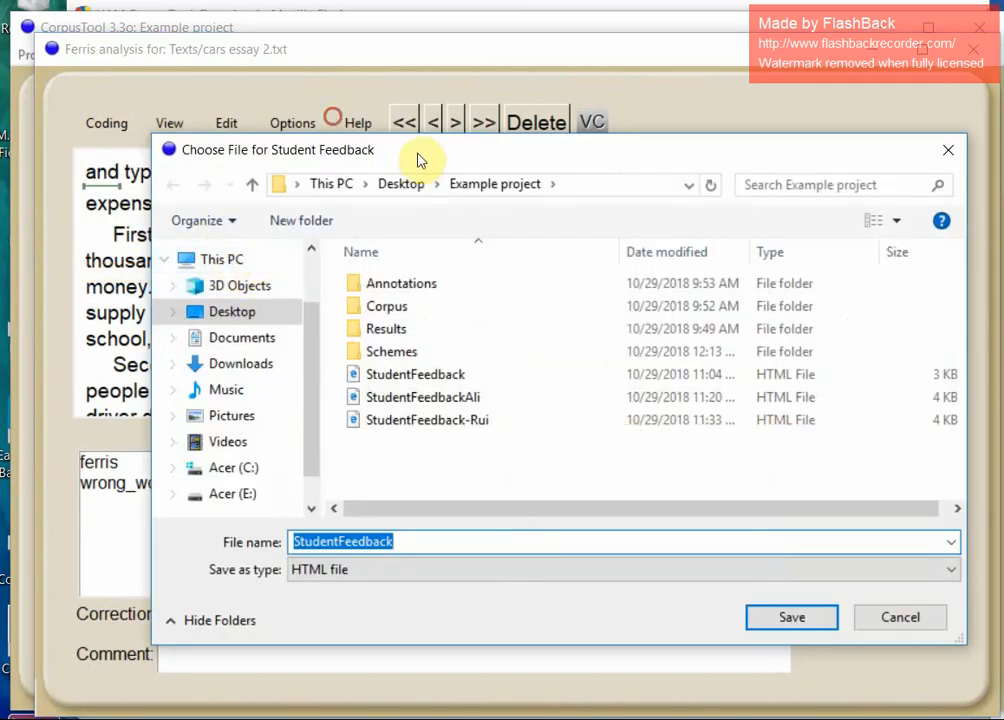
{"action": "left_click_drag", "start_coordinate": [418, 160], "coordinate": [352, 125]}
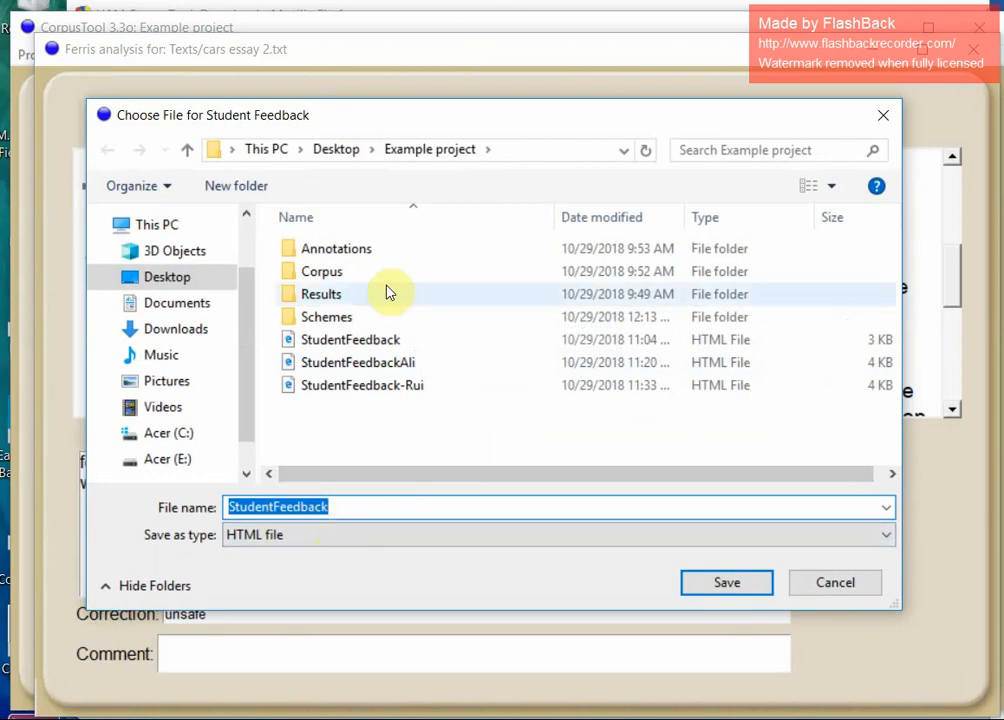
{"action": "left_click_drag", "start_coordinate": [314, 102], "coordinate": [320, 61]}
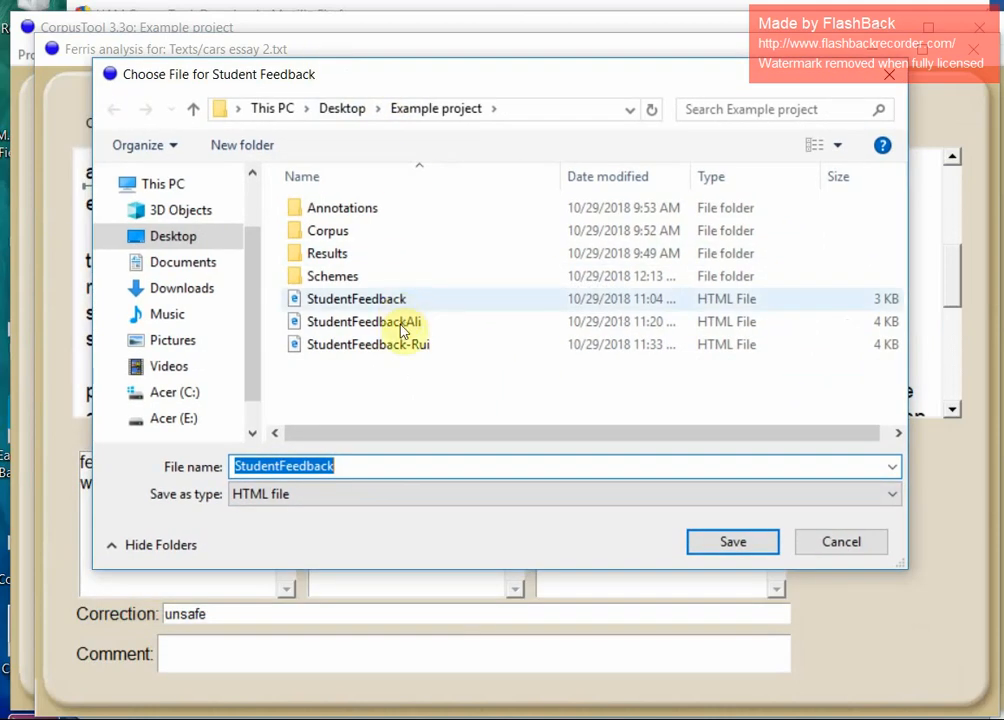
{"action": "left_click", "coordinate": [358, 466]}
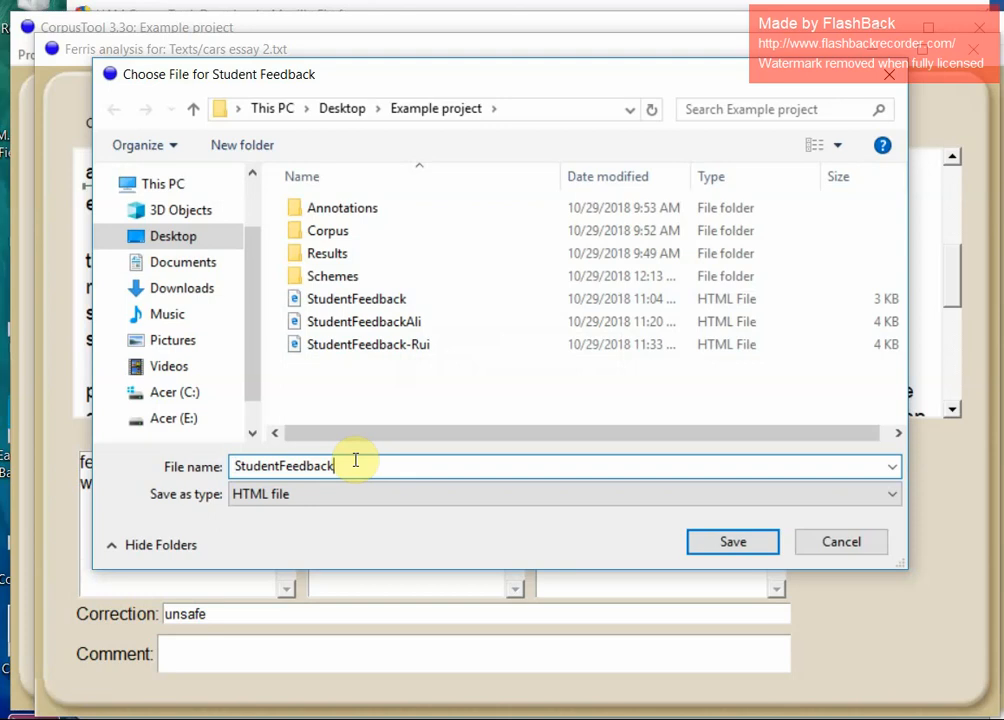
{"action": "type", "text": "-"}
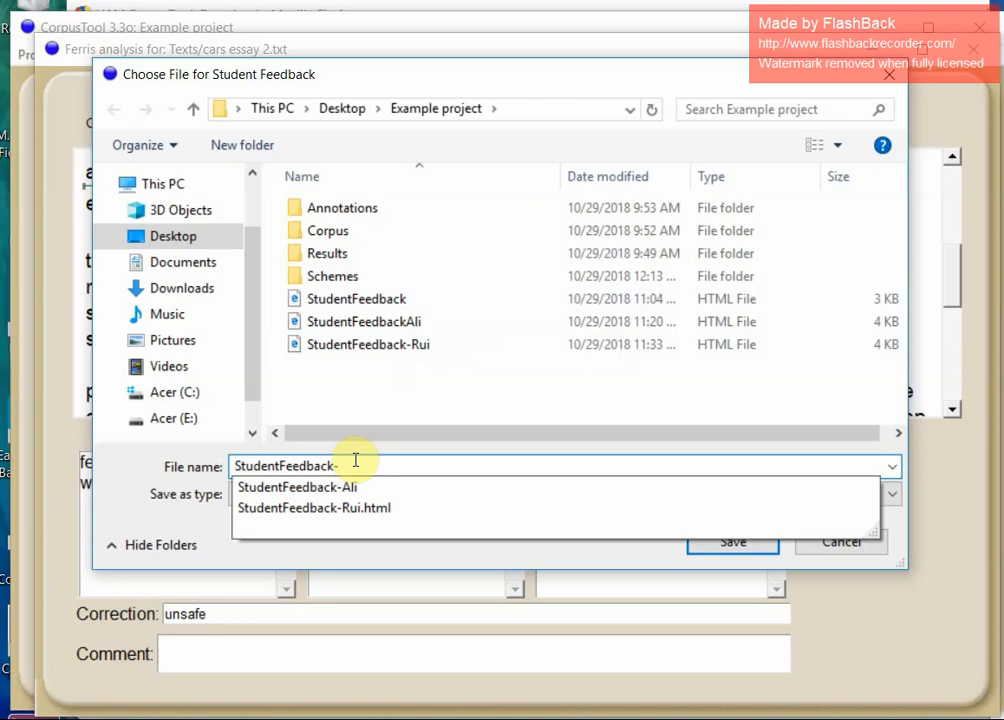
{"action": "type", "text": "Zainab"}
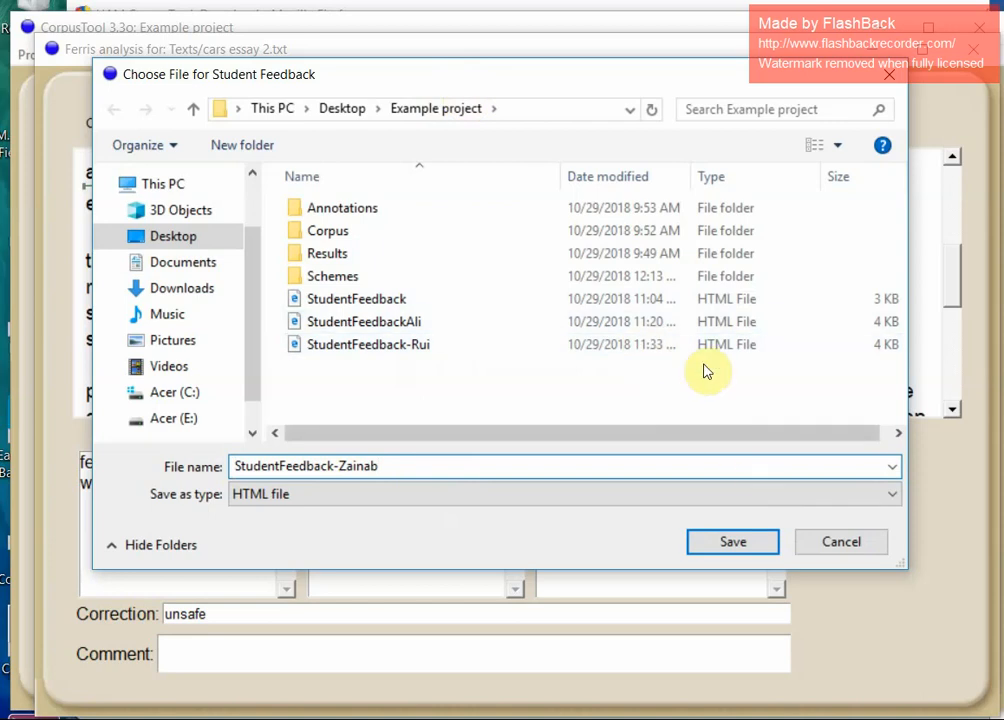
{"action": "left_click", "coordinate": [712, 545]}
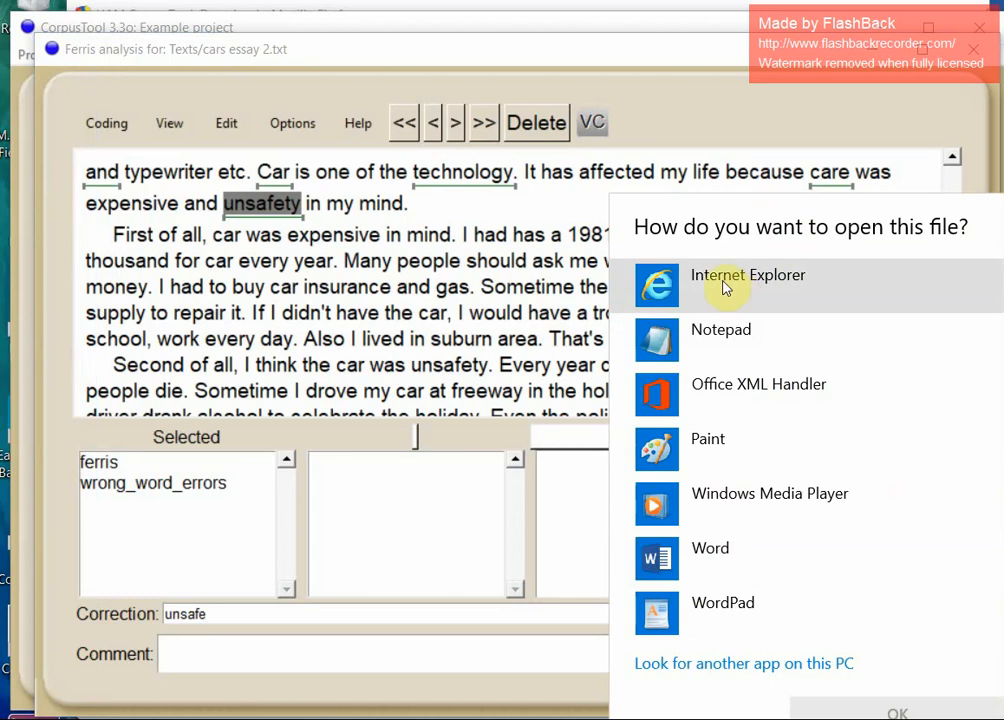
View the saved student feedback file in Internet Explorer and minimise the browser window
{"action": "left_click", "coordinate": [766, 300]}
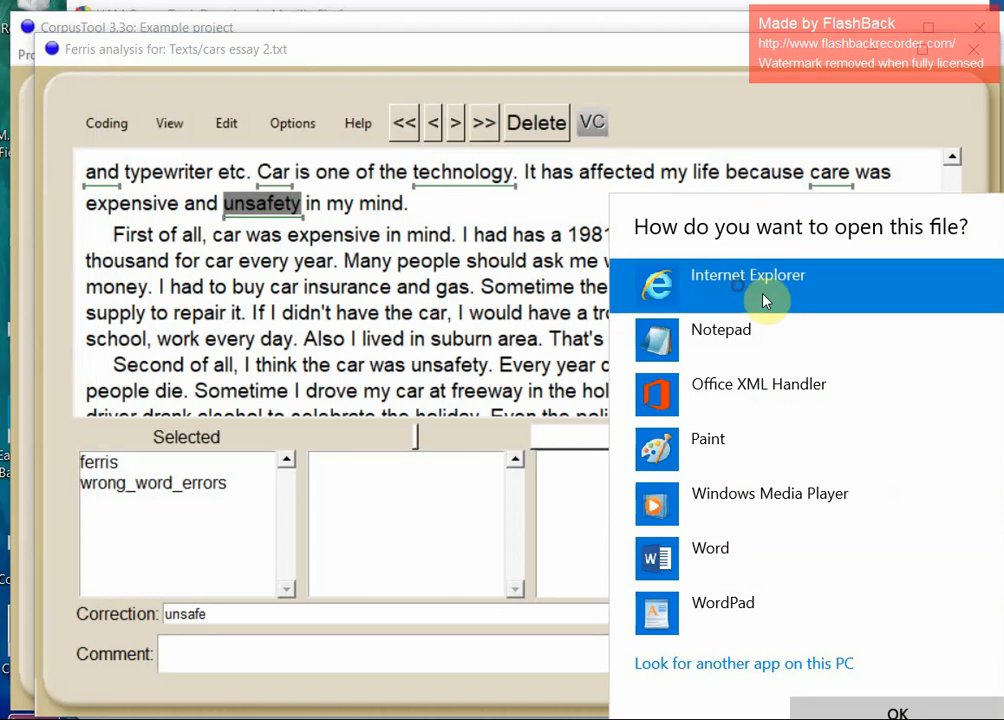
{"action": "left_click", "coordinate": [900, 710]}
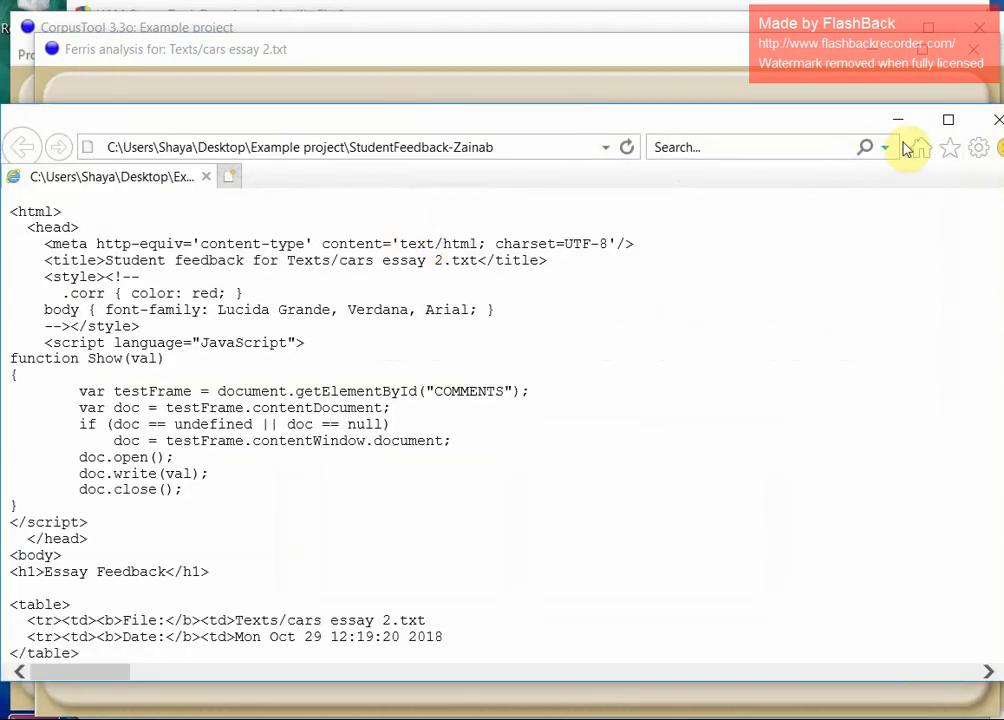
{"action": "left_click", "coordinate": [897, 121]}
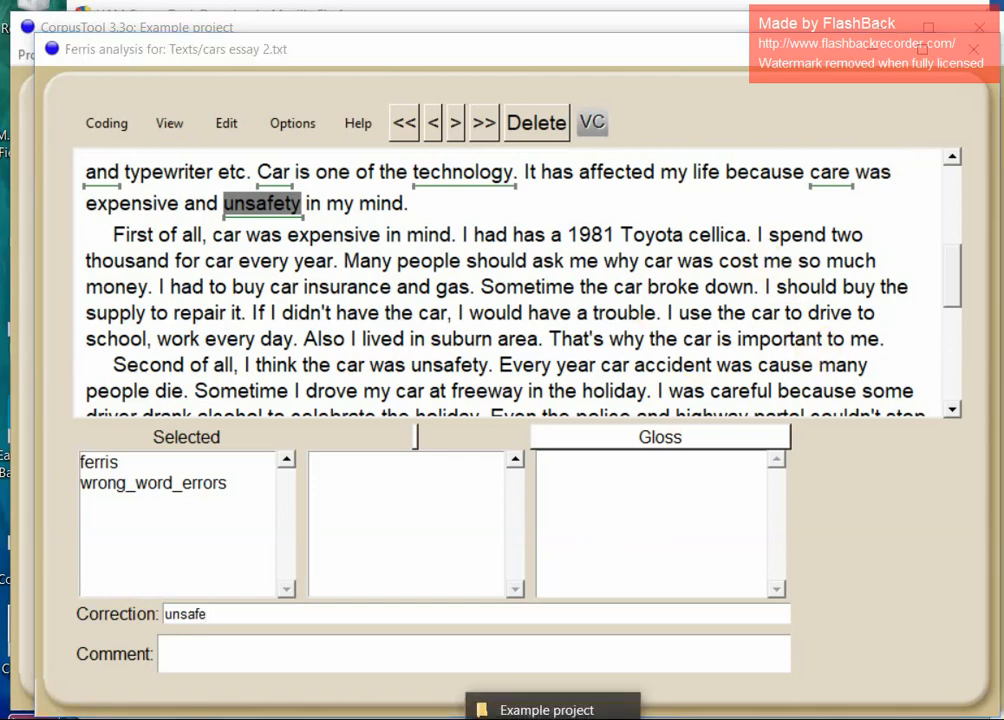
Switch to the Example project folder and append the extension .html to the name of the newly saved student feedback file
{"action": "left_click", "coordinate": [540, 708]}
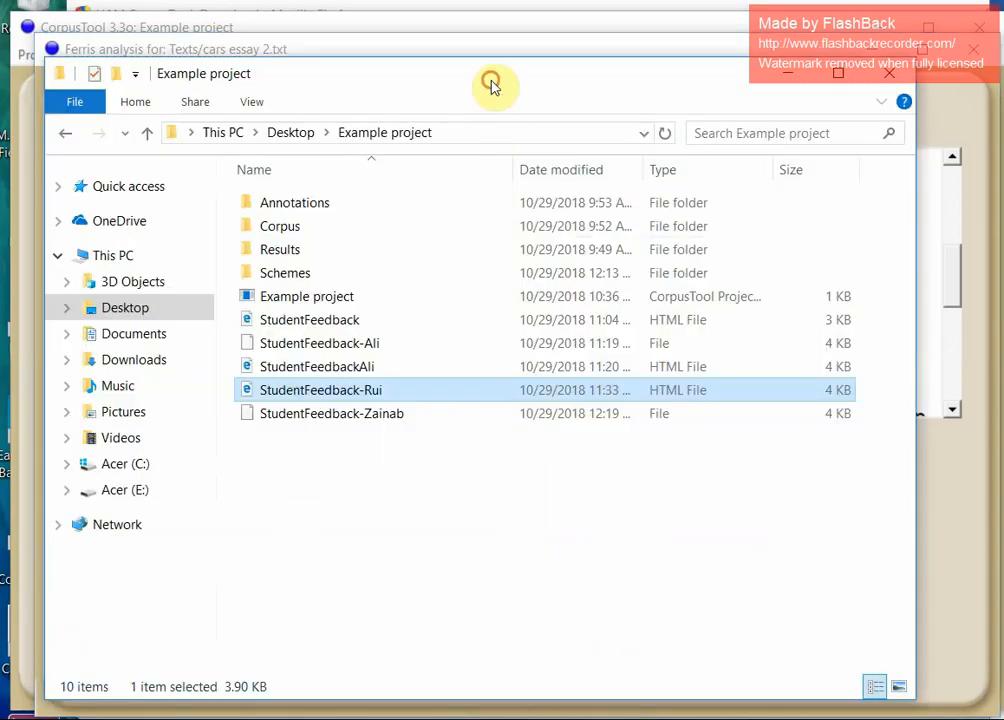
{"action": "left_click_drag", "start_coordinate": [491, 85], "coordinate": [537, 62]}
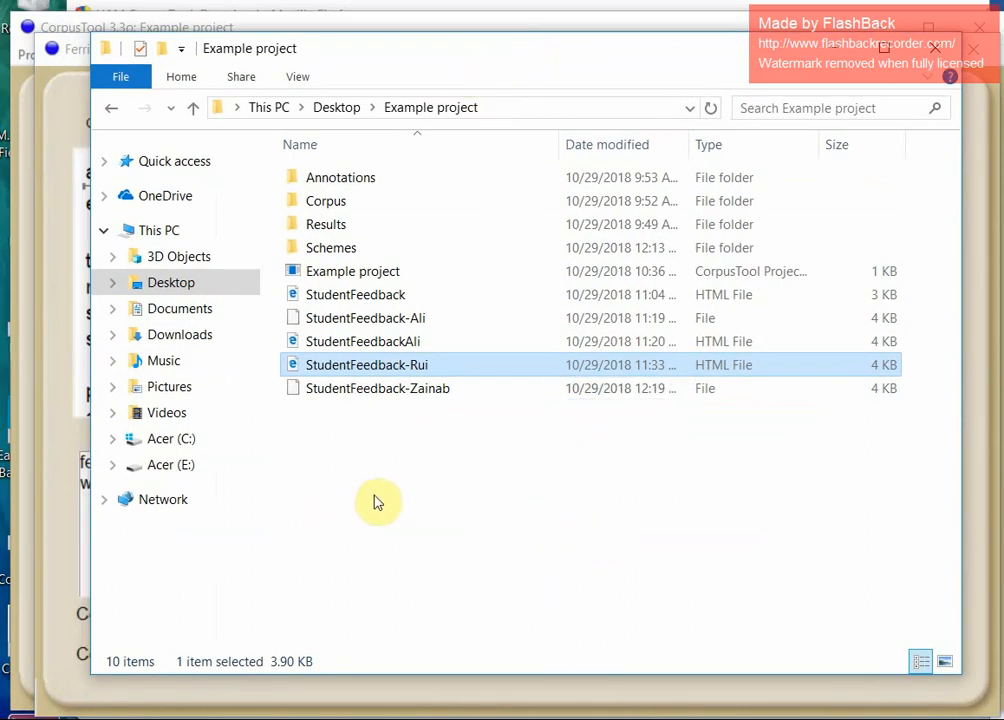
{"action": "left_click", "coordinate": [407, 398]}
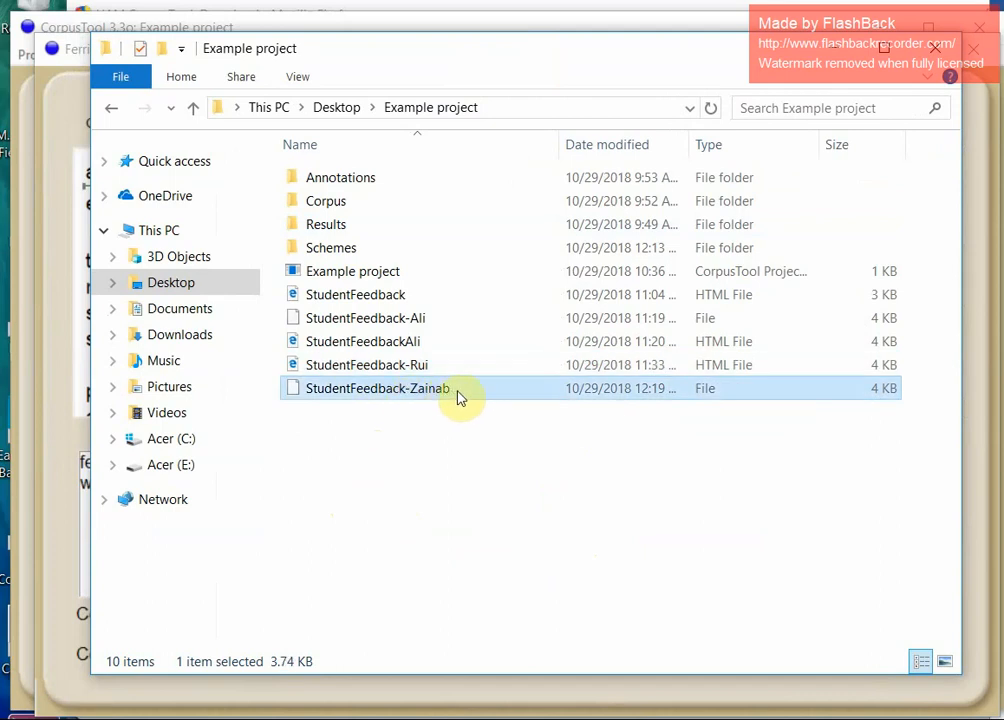
{"action": "left_click", "coordinate": [415, 397]}
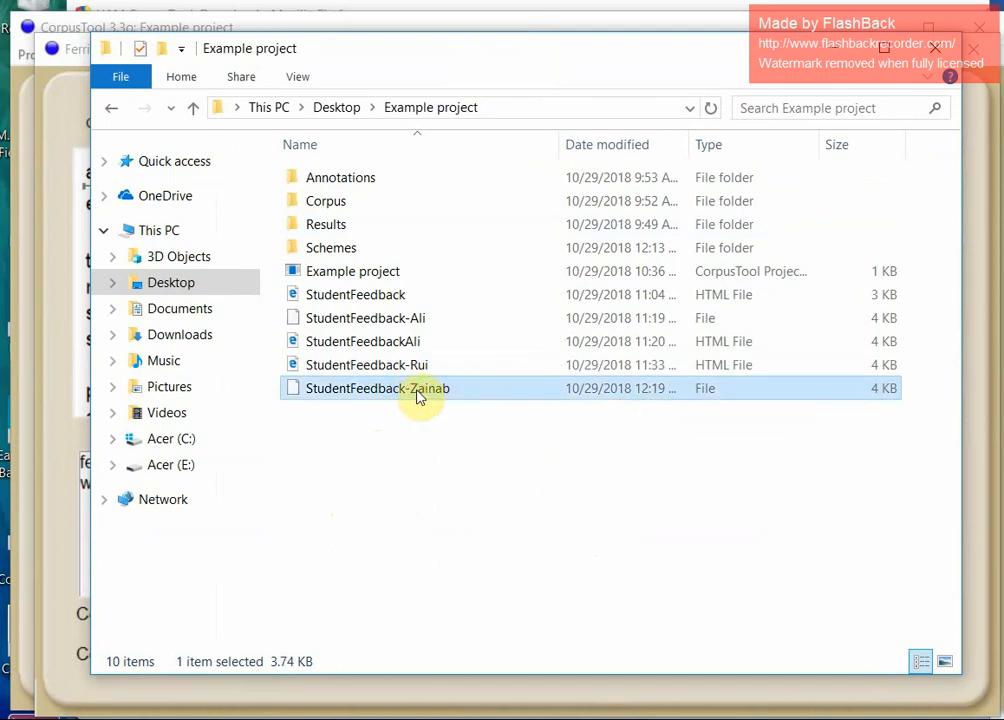
{"action": "left_click", "coordinate": [462, 392]}
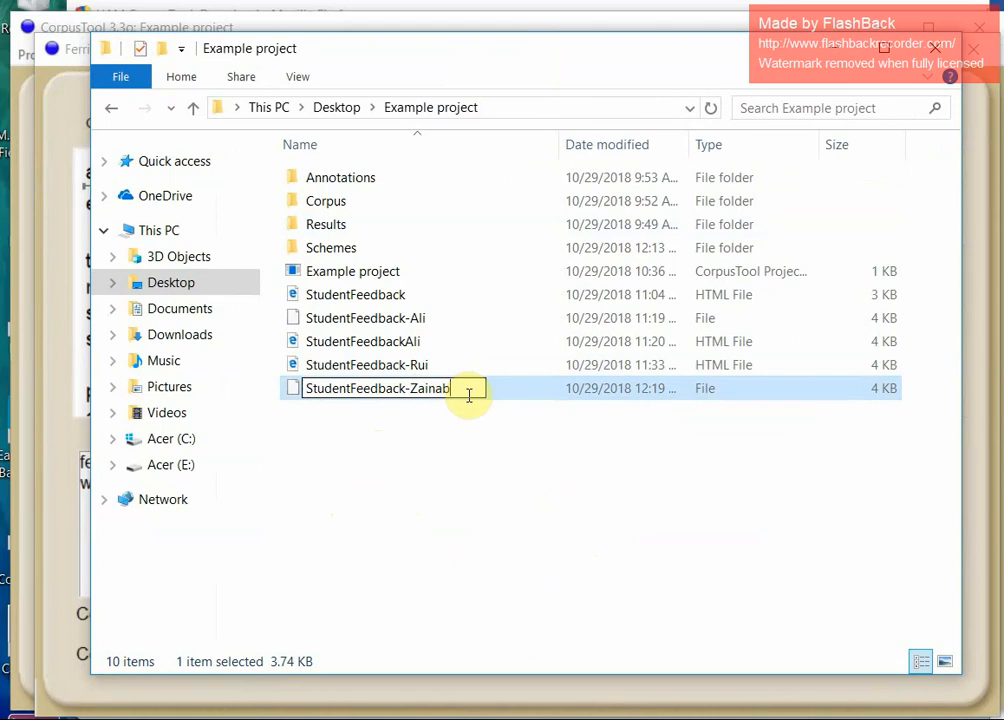
{"action": "type", "text": ".htm"}
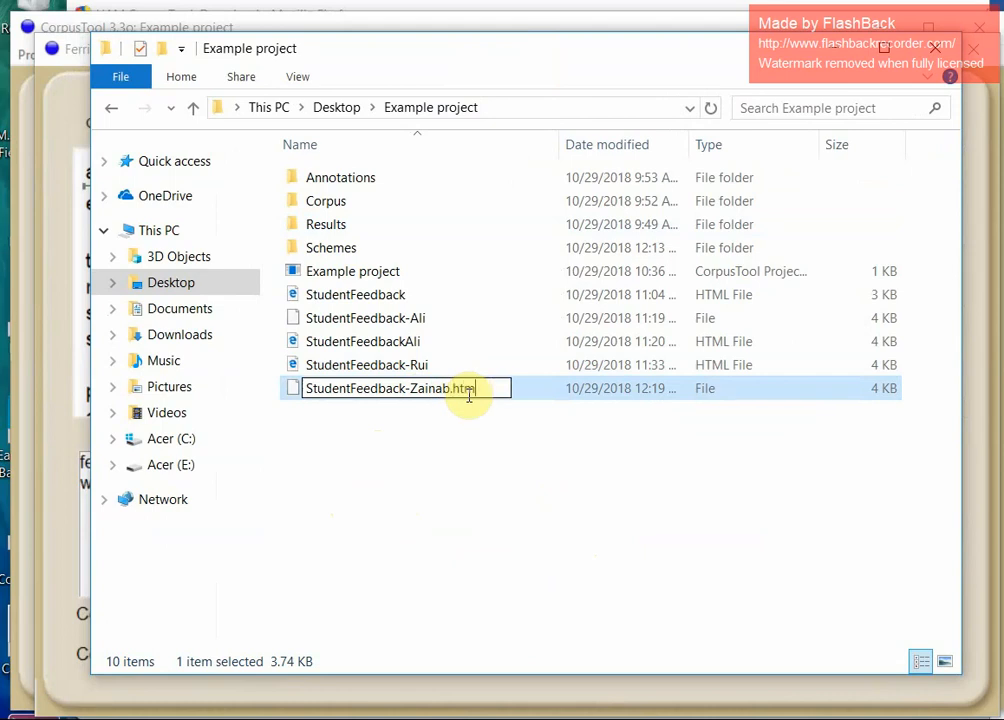
{"action": "type", "text": "l"}
{"action": "key", "text": "Return"}
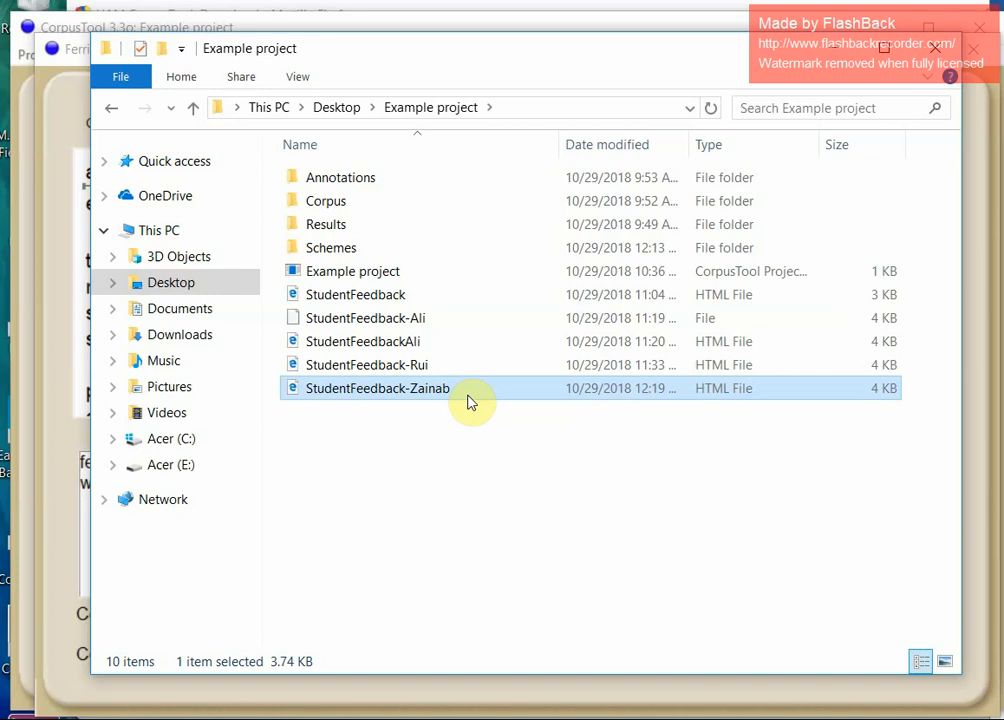
Open the renamed feedback file in the browser, widen its window and show the feedback for the first "technology" and "invented"
{"action": "double_click", "coordinate": [375, 396]}
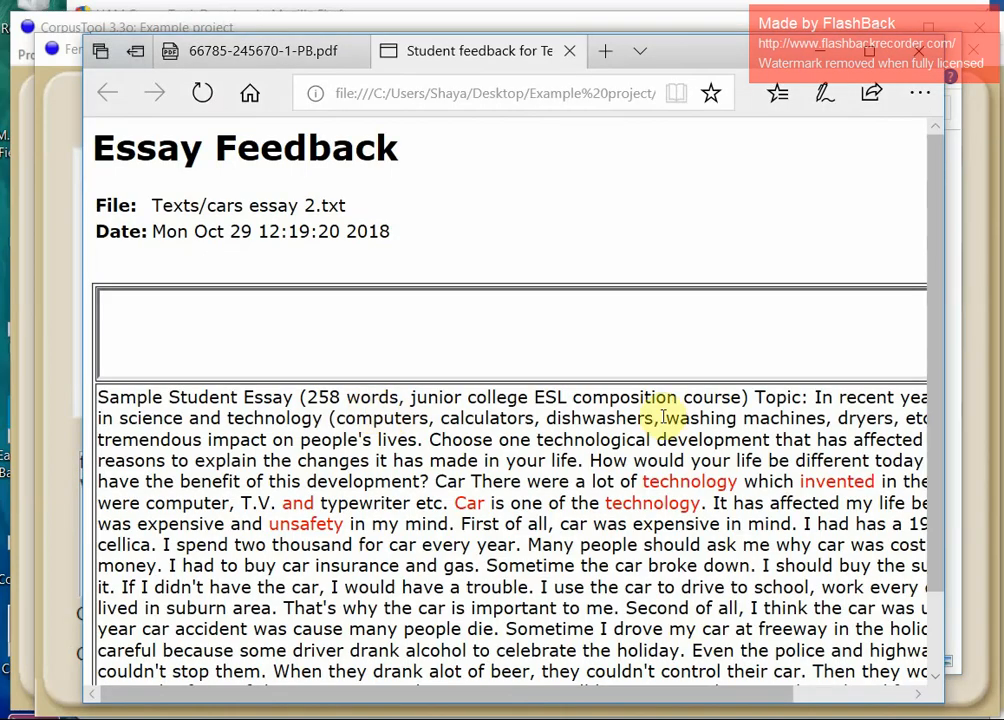
{"action": "left_click_drag", "start_coordinate": [80, 254], "coordinate": [8, 261]}
{"action": "left_click", "coordinate": [615, 502]}
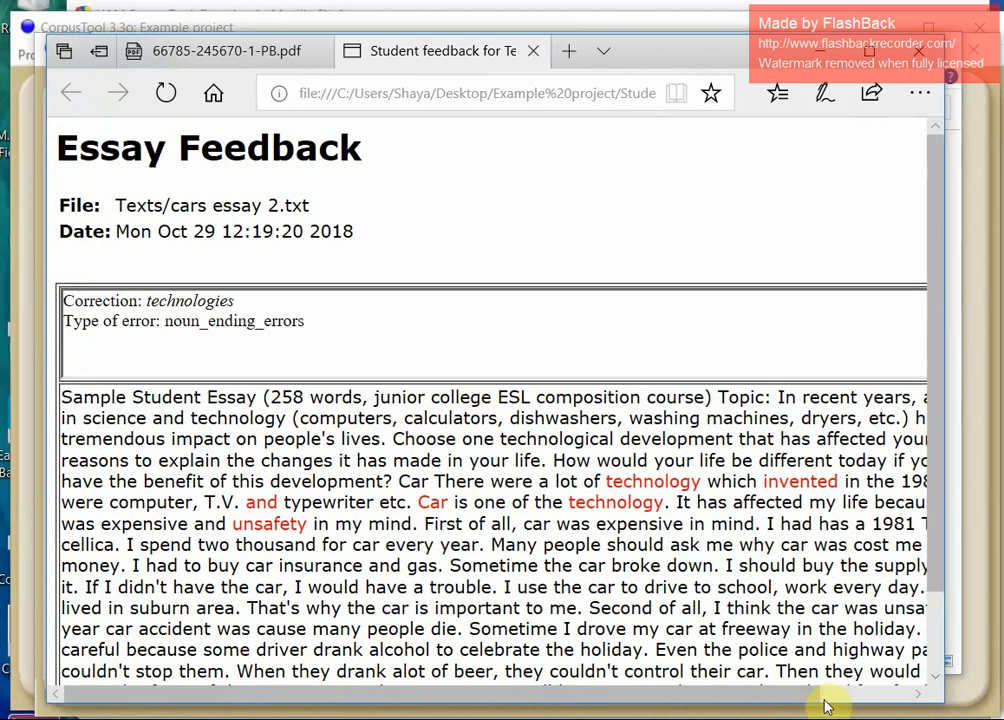
{"action": "left_click", "coordinate": [828, 482]}
{"action": "scroll", "coordinate": [937, 318], "scroll_direction": "down", "scroll_amount": 2}
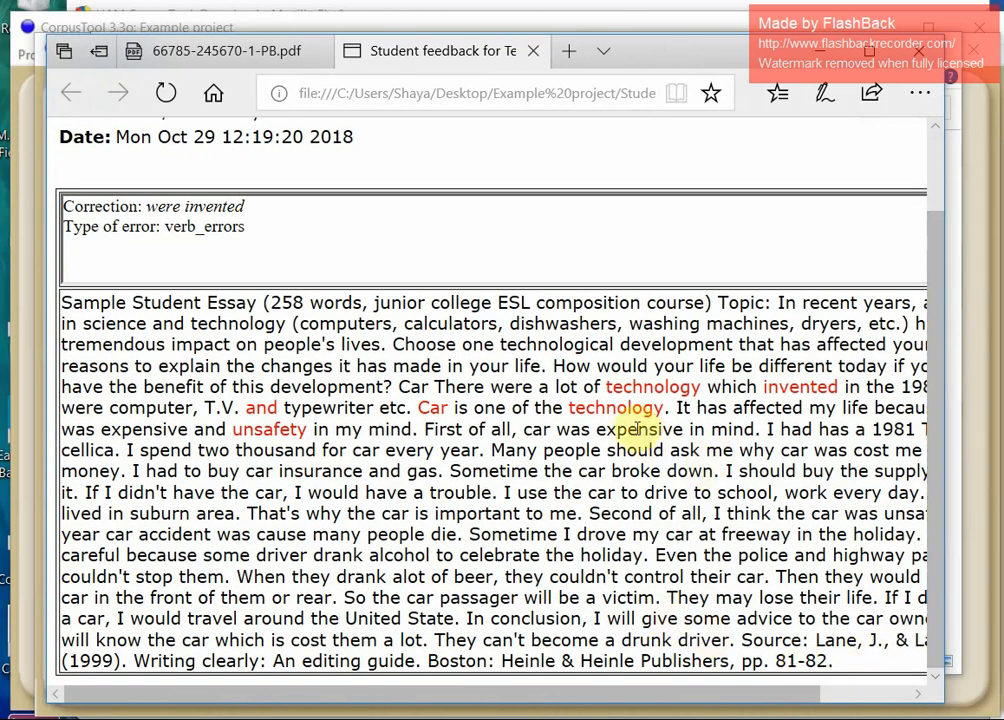
Examine the corrections, error types and comments for the highlighted words, including "care" and "Car", and minimise the browser and folder windows
{"action": "mouse_move", "coordinate": [585, 410]}
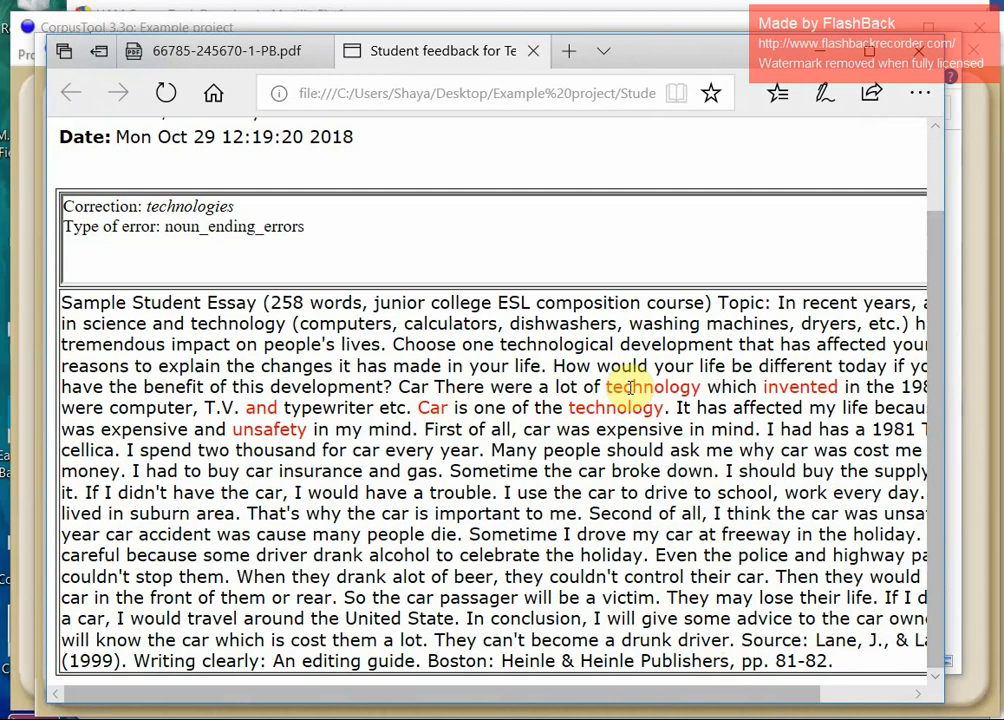
{"action": "mouse_move", "coordinate": [433, 407]}
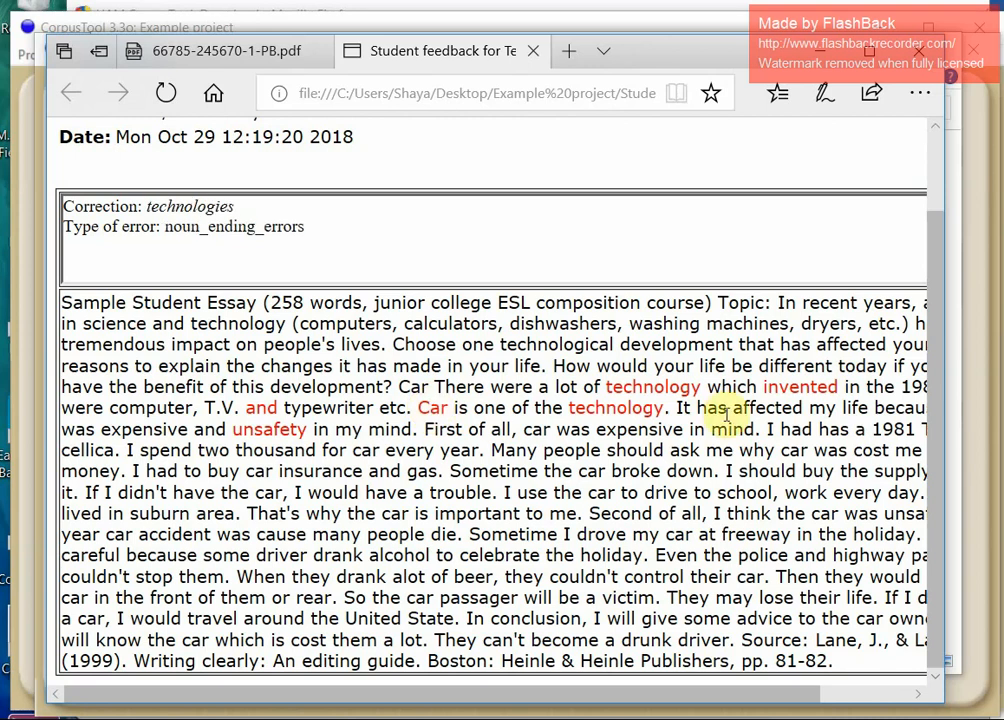
{"action": "mouse_move", "coordinate": [802, 386]}
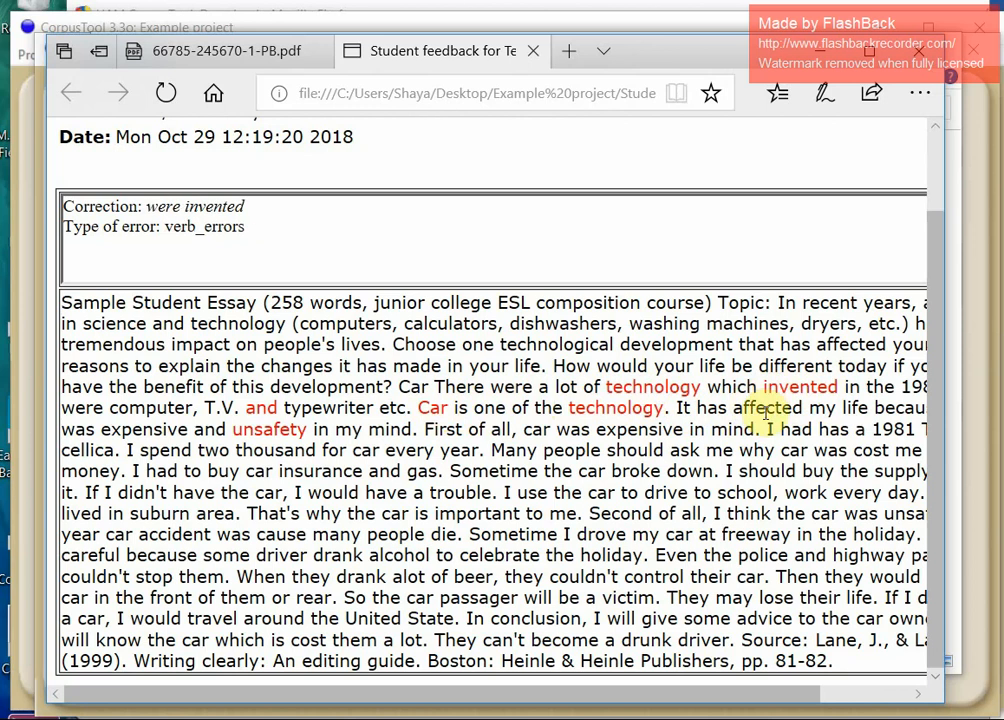
{"action": "left_click_drag", "start_coordinate": [740, 689], "coordinate": [880, 693]}
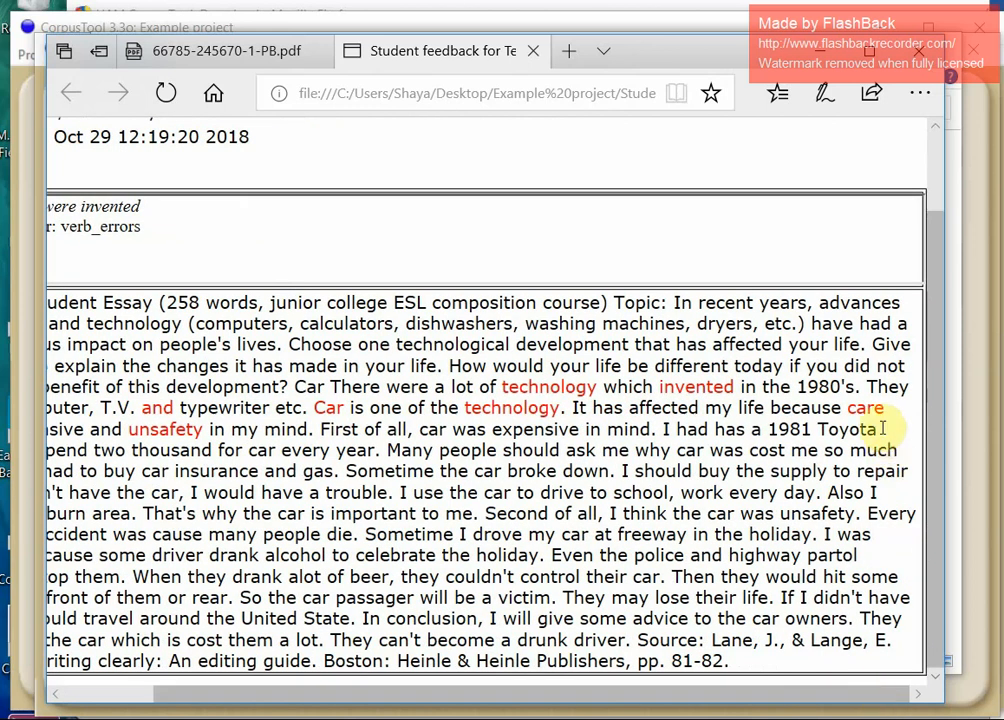
{"action": "mouse_move", "coordinate": [879, 410]}
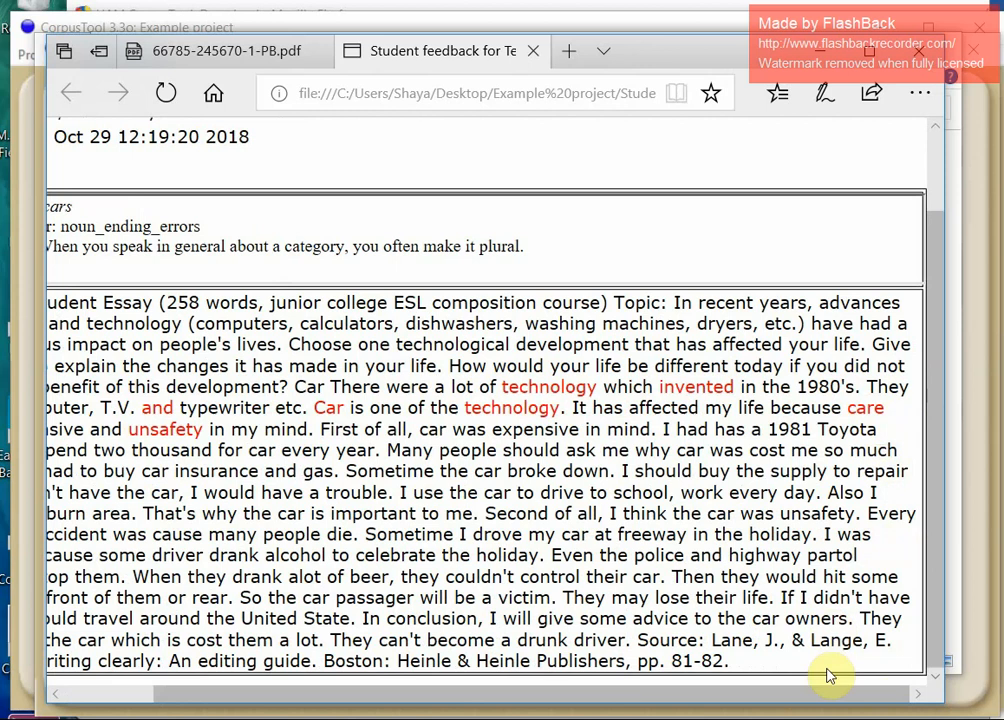
{"action": "left_click_drag", "start_coordinate": [822, 688], "coordinate": [720, 692]}
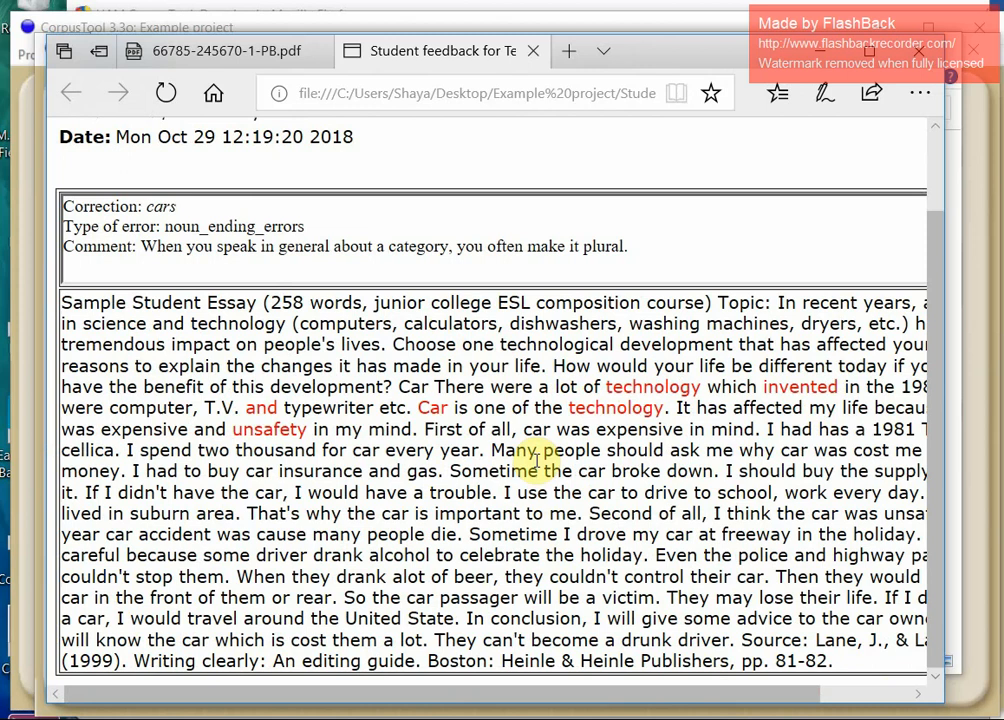
{"action": "left_click", "coordinate": [435, 406]}
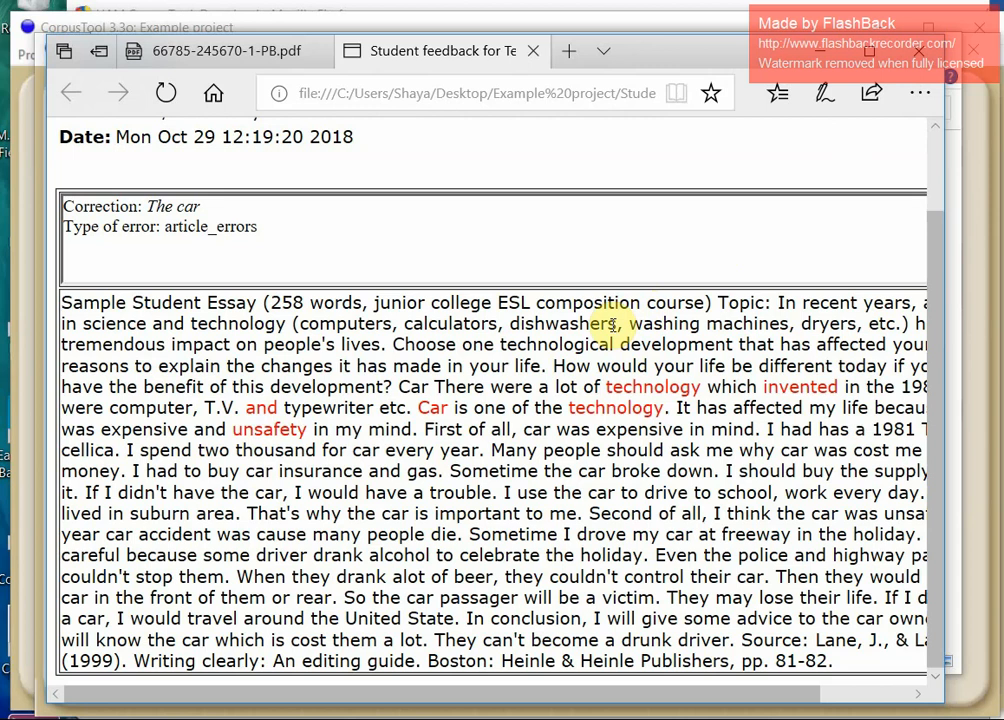
{"action": "mouse_move", "coordinate": [655, 388]}
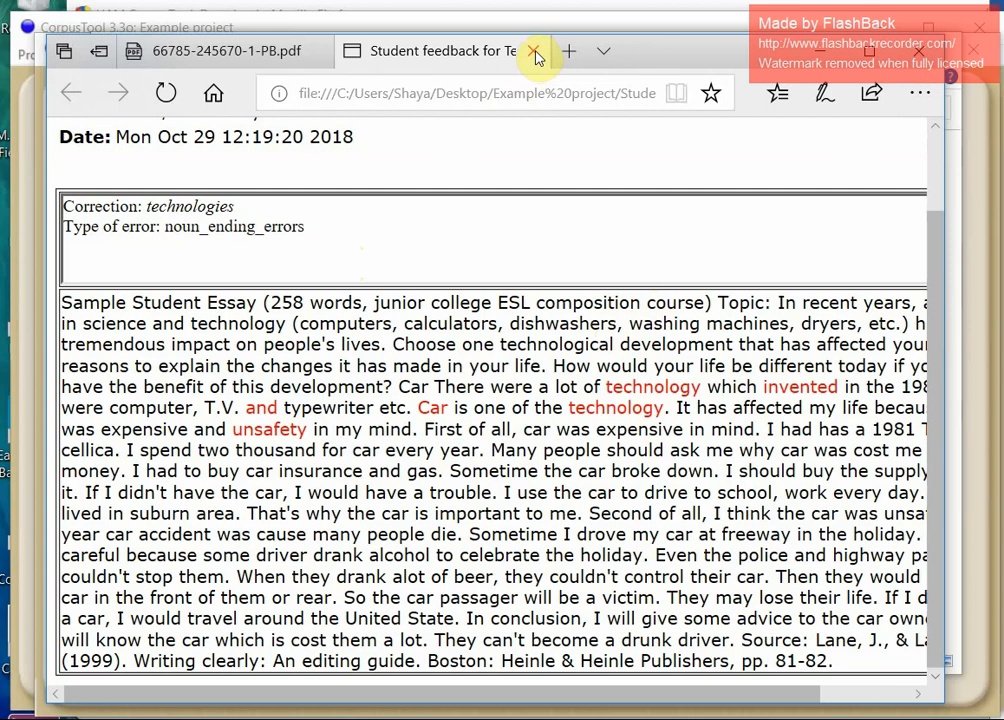
{"action": "left_click", "coordinate": [825, 48]}
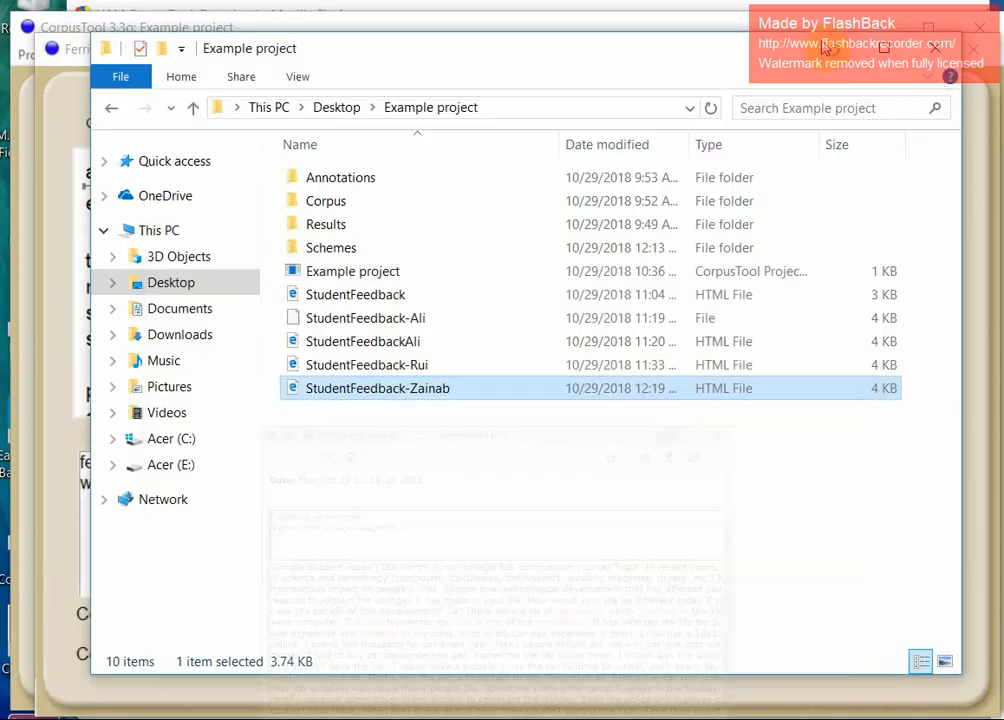
{"action": "left_click", "coordinate": [830, 47]}
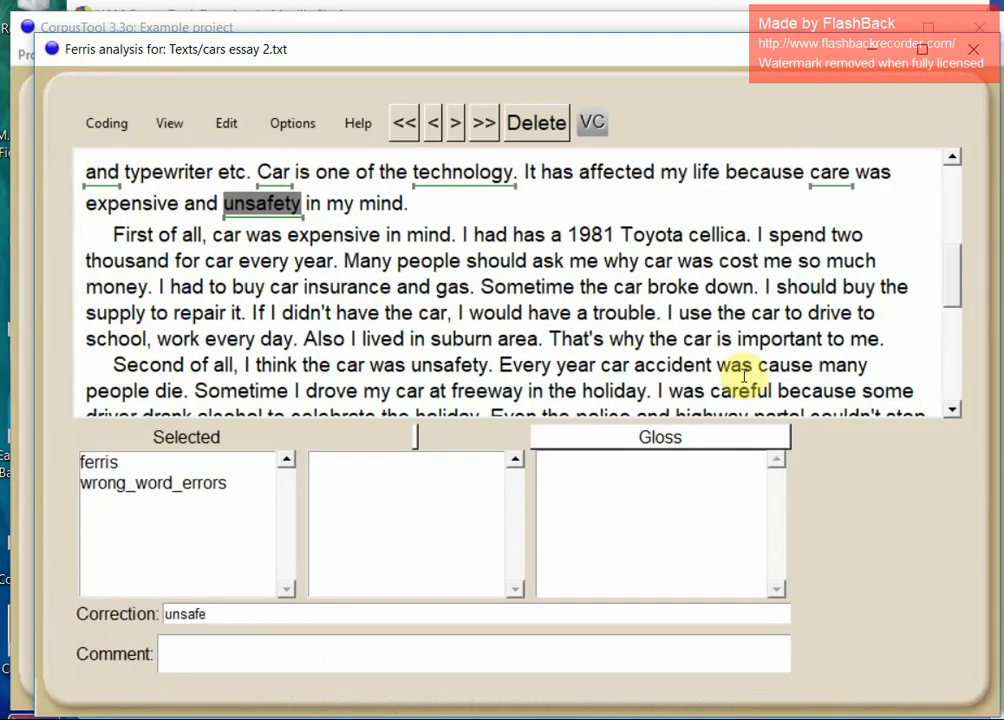
{"action": "left_click", "coordinate": [88, 134]}
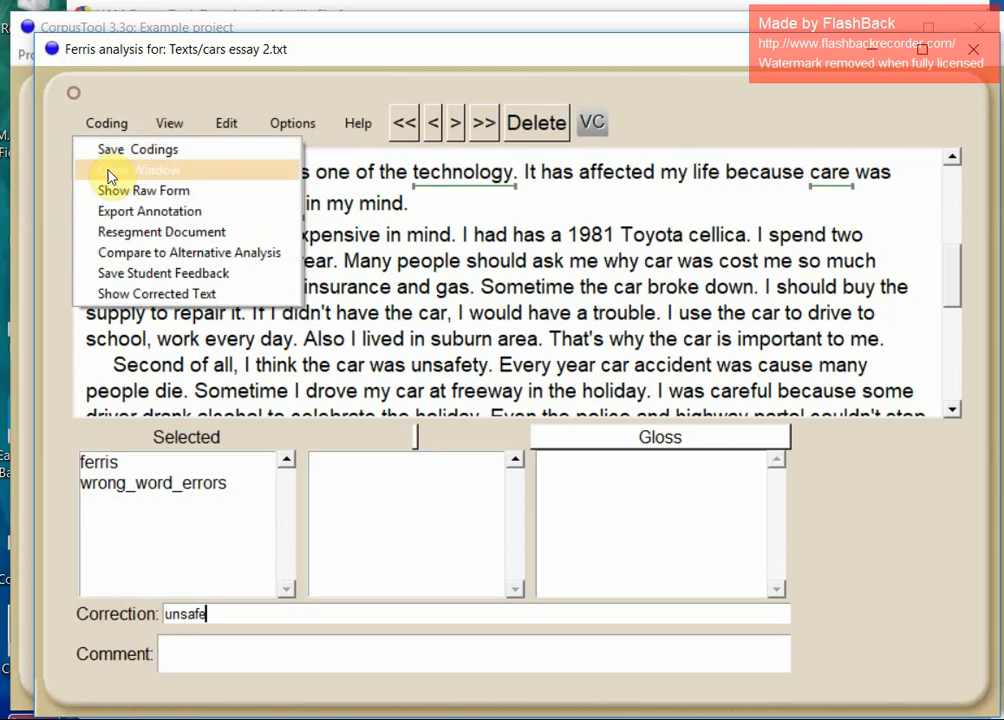
{"action": "left_click", "coordinate": [150, 273]}
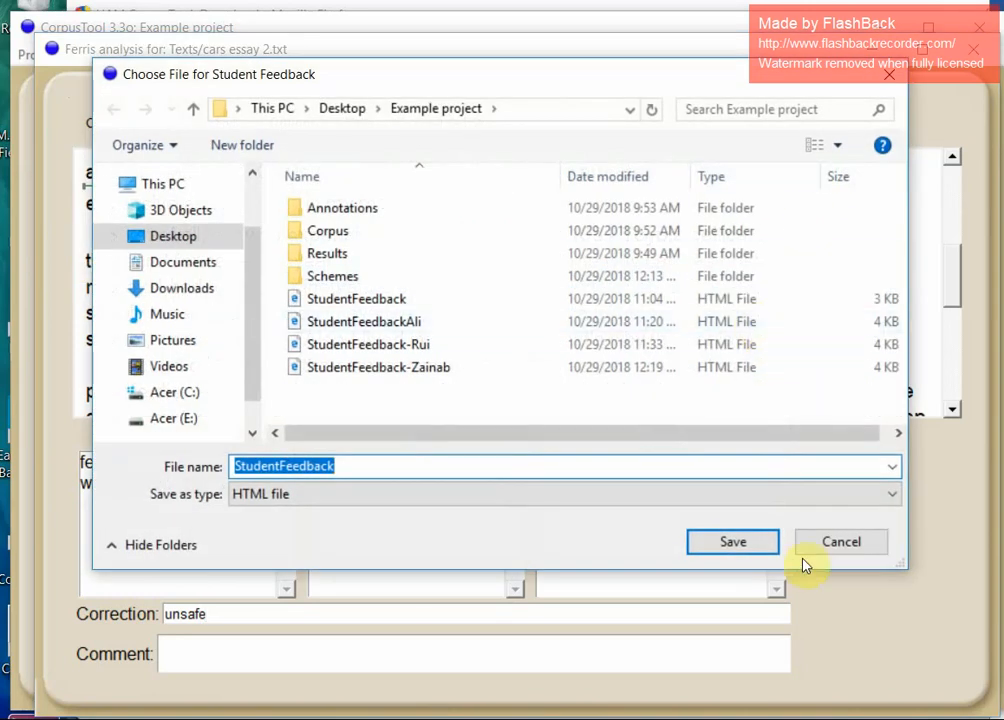
{"action": "left_click", "coordinate": [835, 547]}
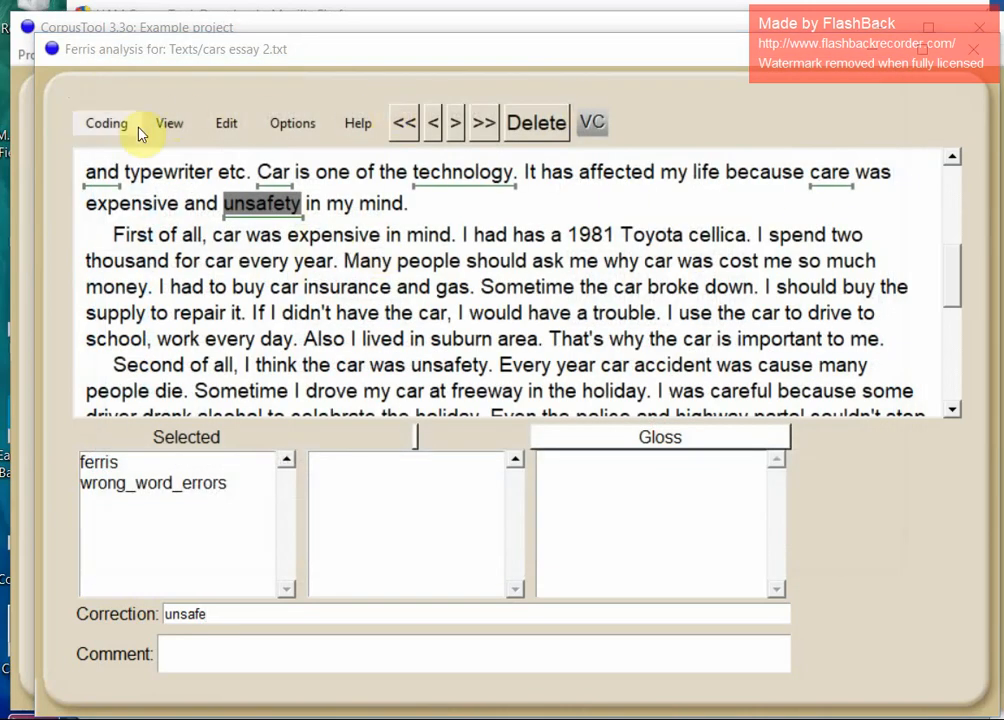
Close the Ferris analysis and open the icle analysis of the cars essay 2 text
{"action": "left_click", "coordinate": [978, 48]}
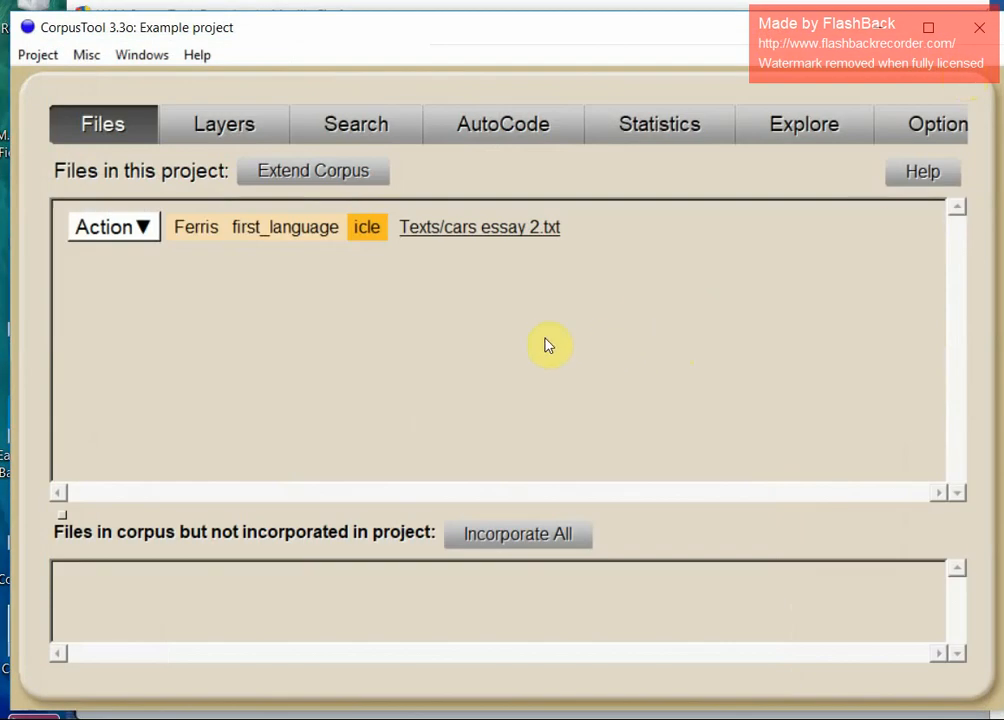
{"action": "left_click", "coordinate": [375, 236]}
{"action": "left_click_drag", "start_coordinate": [647, 128], "coordinate": [537, 72]}
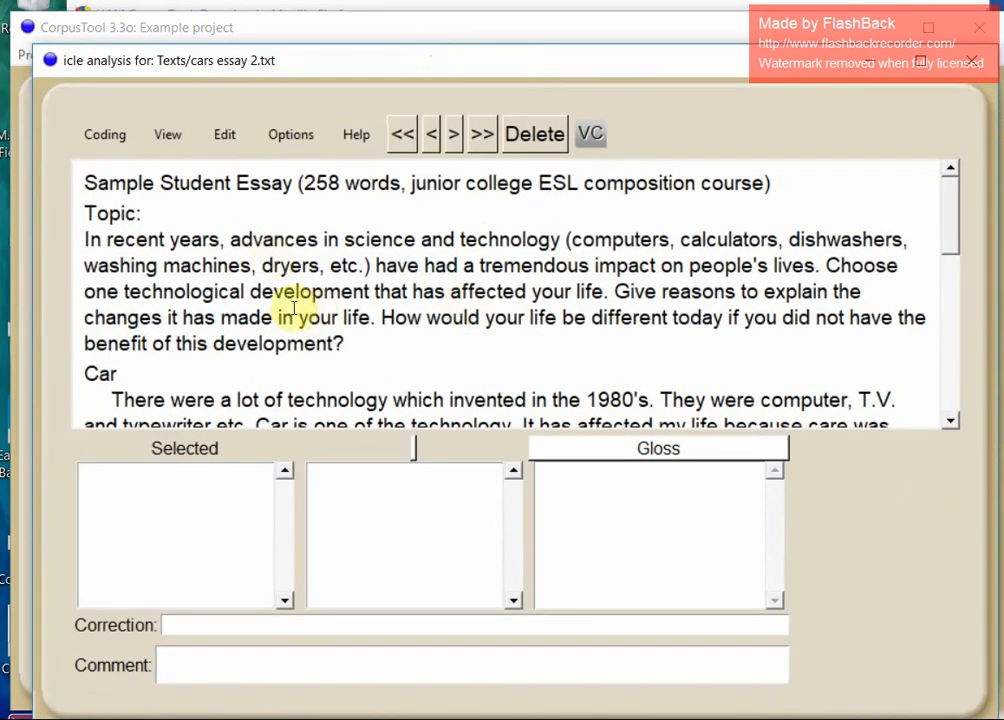
Code "technology" in "There were a lot of technology" as grammar, nouns, noun-number, and close the analysis window, saving the annotations
{"action": "scroll", "coordinate": [950, 230], "scroll_direction": "down", "scroll_amount": 1}
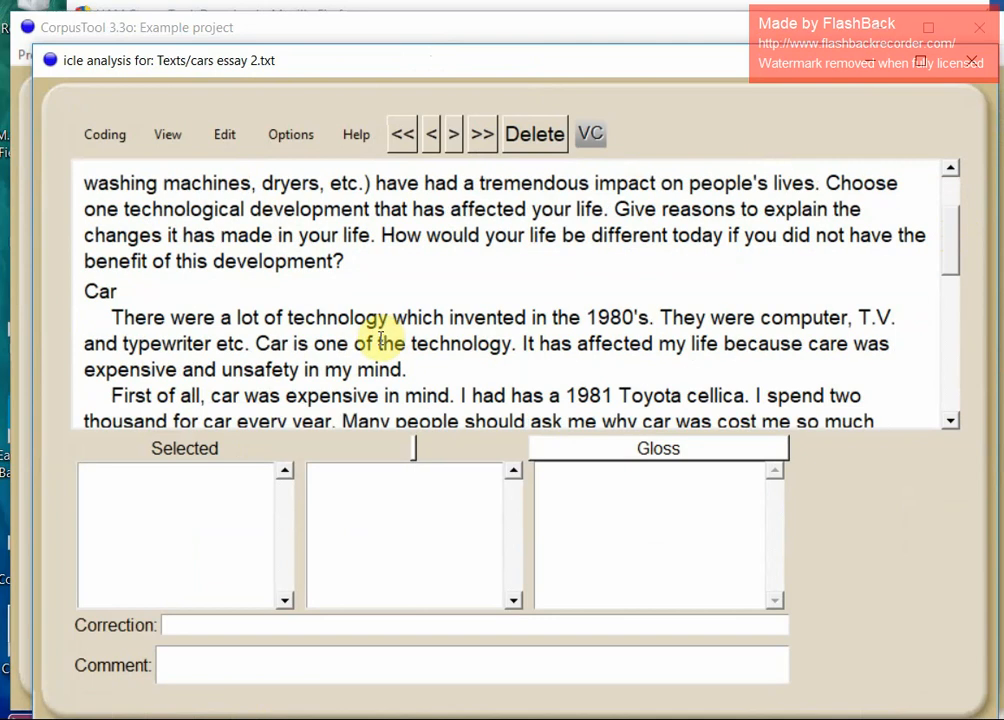
{"action": "left_click_drag", "start_coordinate": [390, 317], "coordinate": [290, 317]}
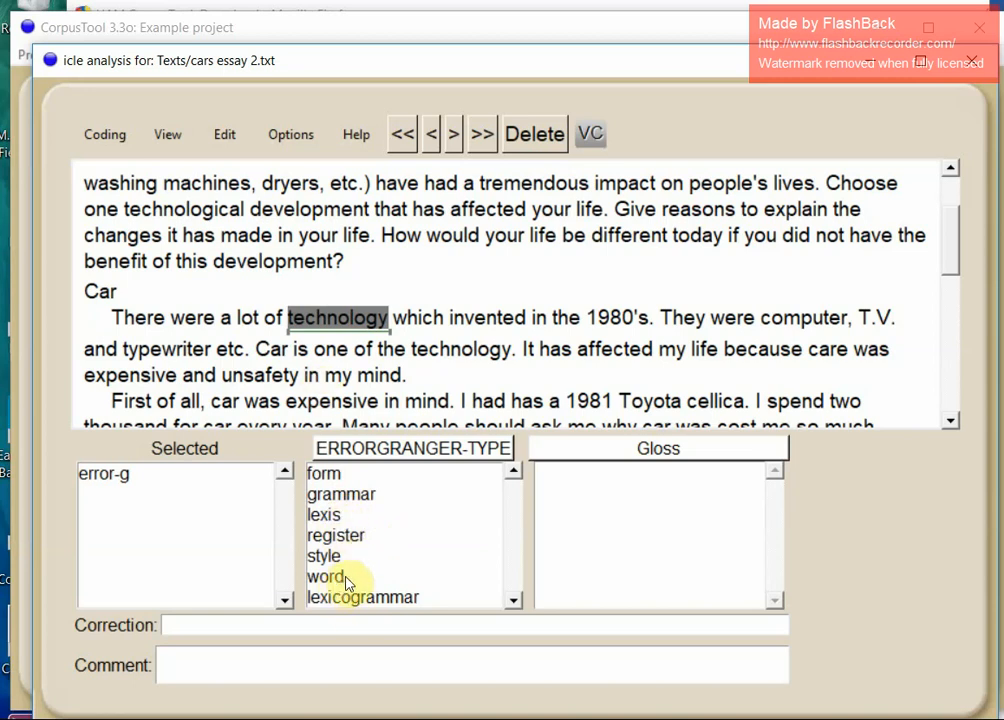
{"action": "left_click", "coordinate": [326, 474]}
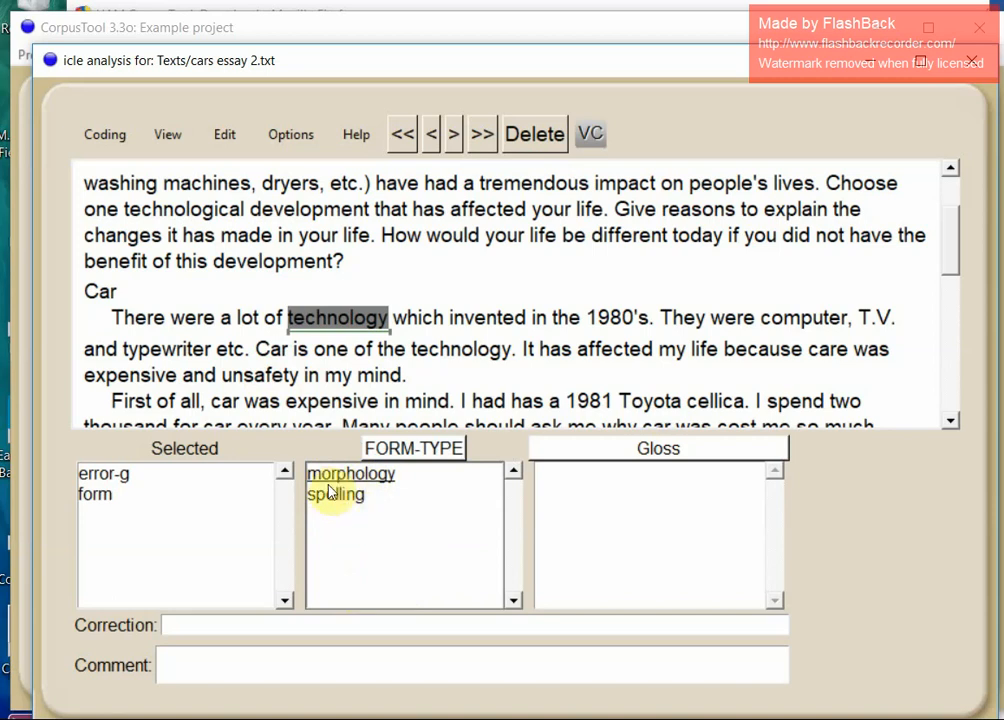
{"action": "left_click", "coordinate": [99, 496]}
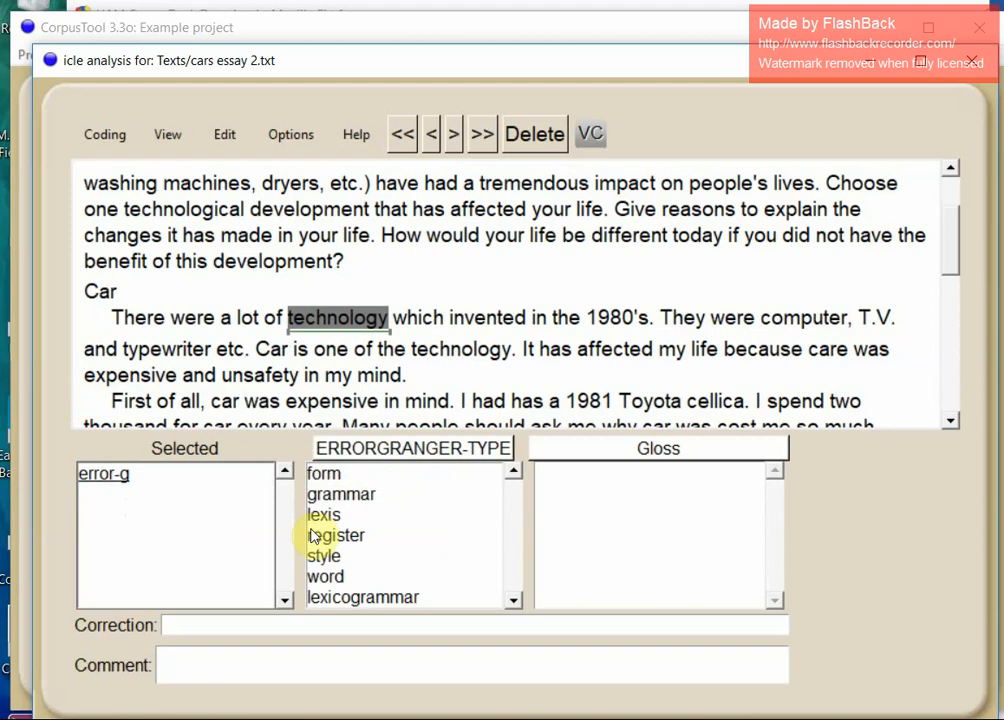
{"action": "left_click", "coordinate": [345, 494]}
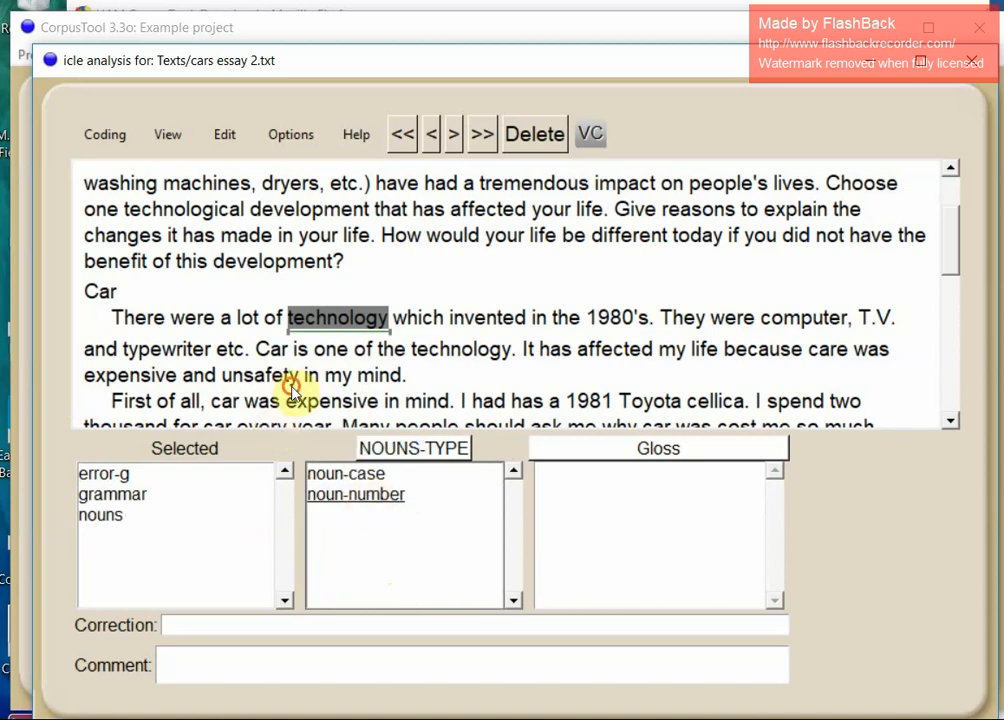
{"action": "left_click", "coordinate": [362, 496]}
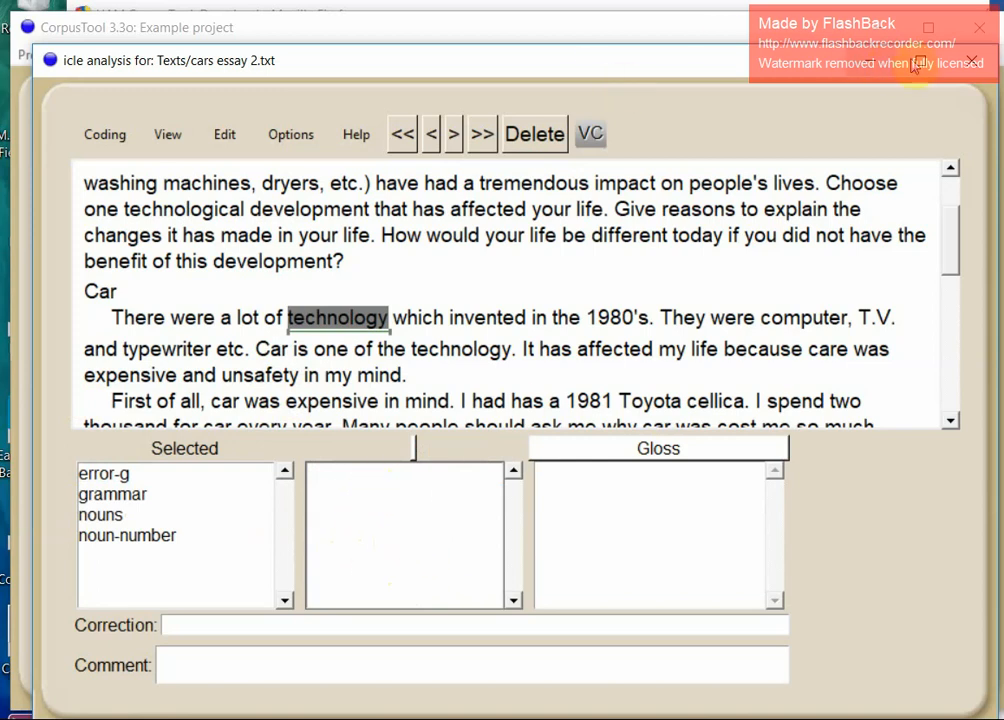
{"action": "left_click", "coordinate": [972, 61]}
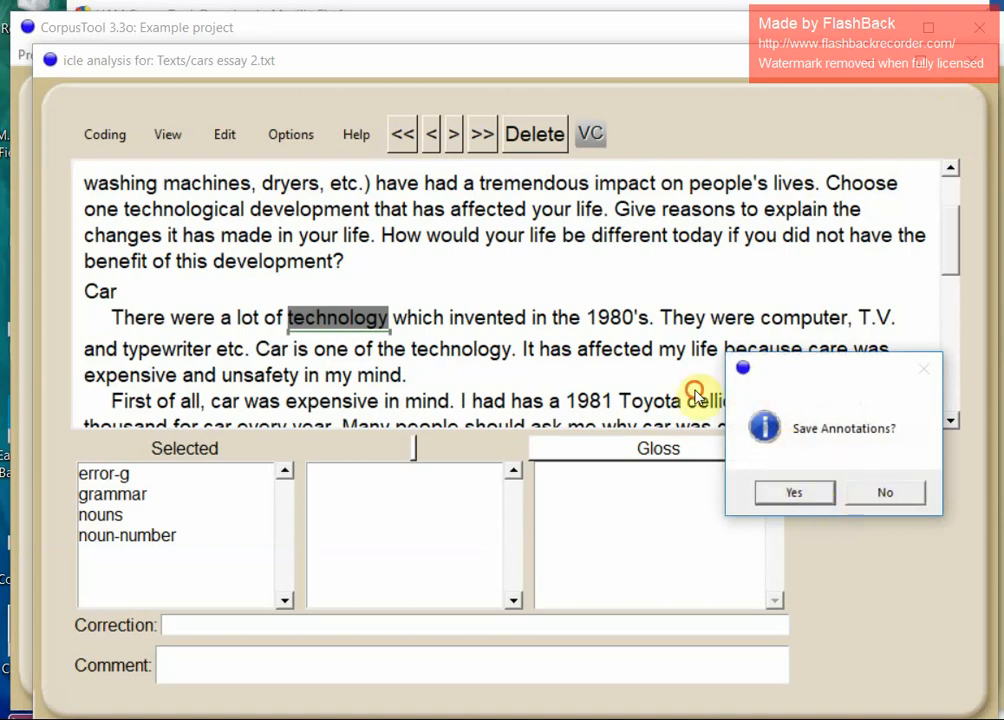
{"action": "key", "text": "Return"}
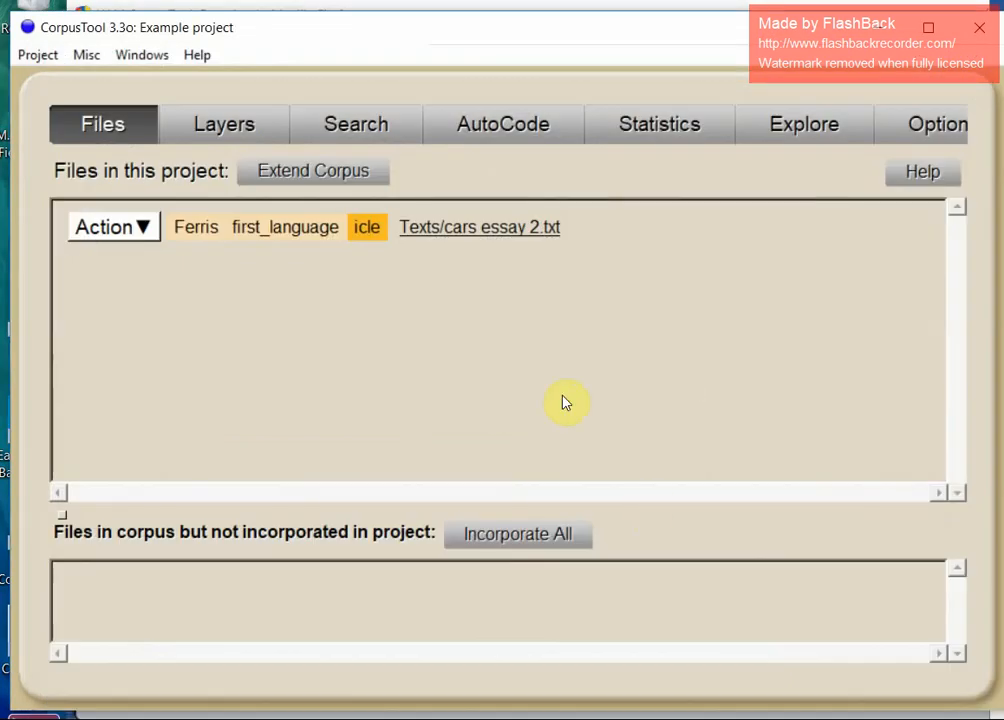